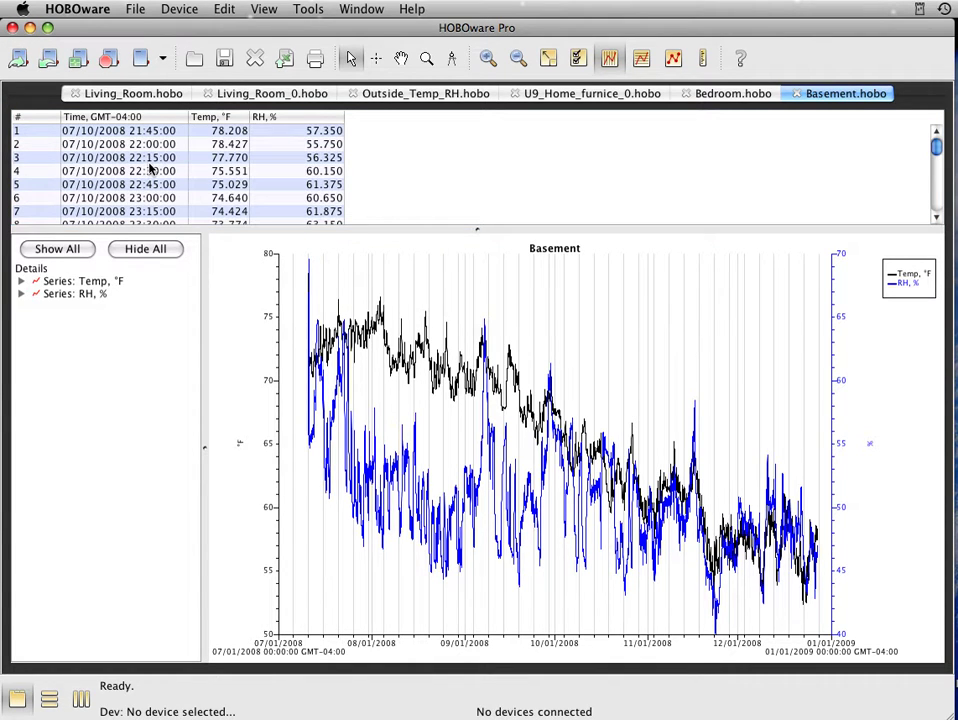
Bring up the U9_Home_furnice_0.hobo file showing the furnace Motor Sensor on/off data
{"action": "left_click", "coordinate": [595, 94]}
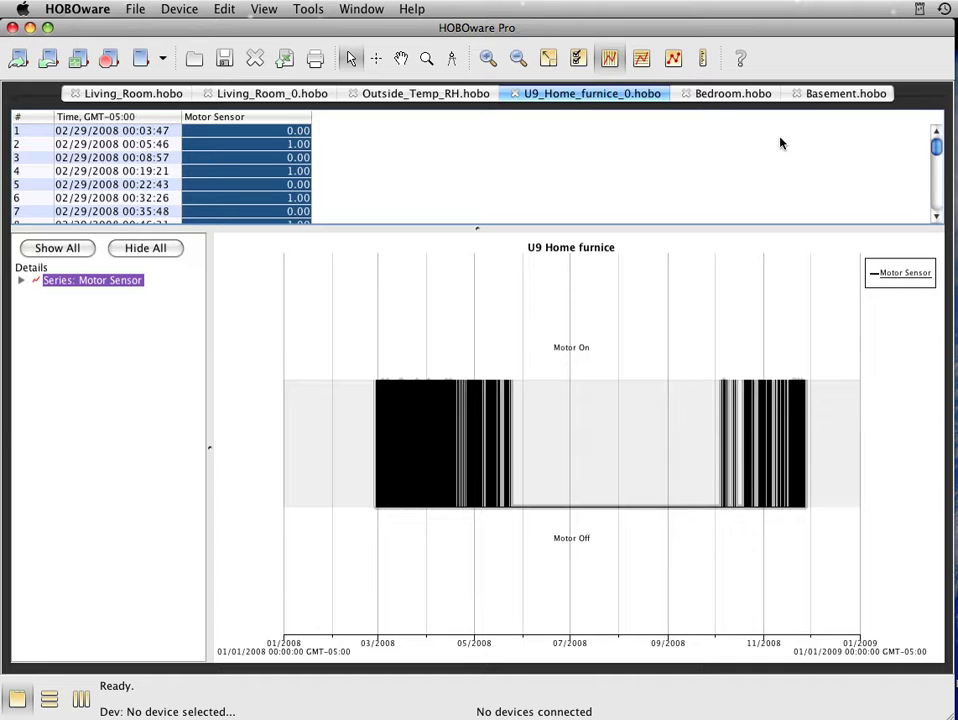
Copy the Basement Temp series and paste it into the Living Room graph
{"action": "left_click", "coordinate": [836, 94]}
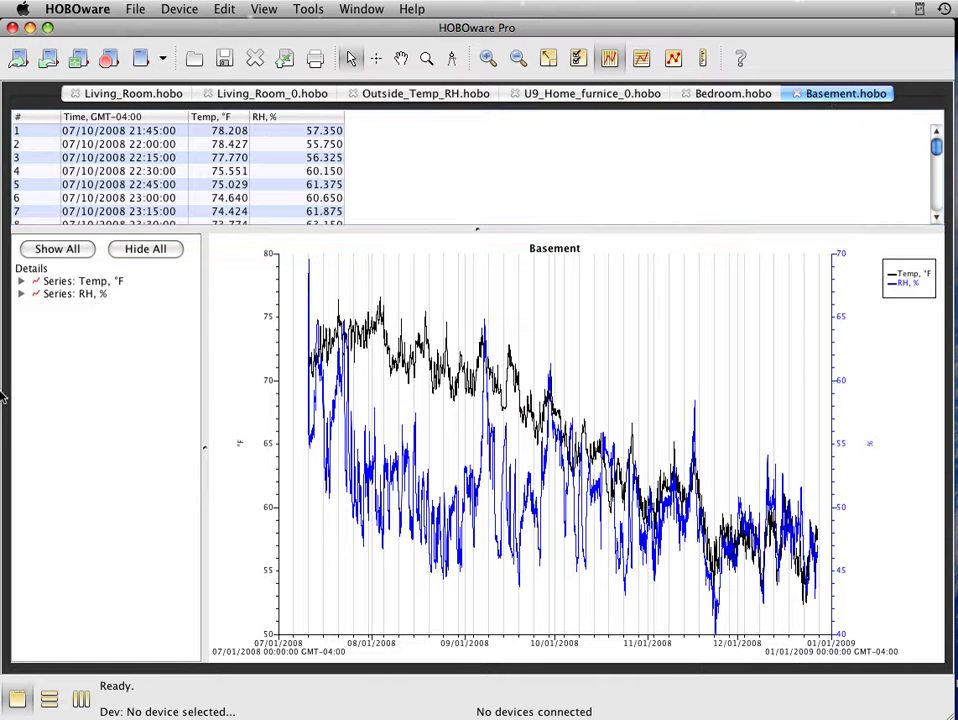
{"action": "left_click", "coordinate": [58, 281]}
{"action": "left_click", "coordinate": [230, 9]}
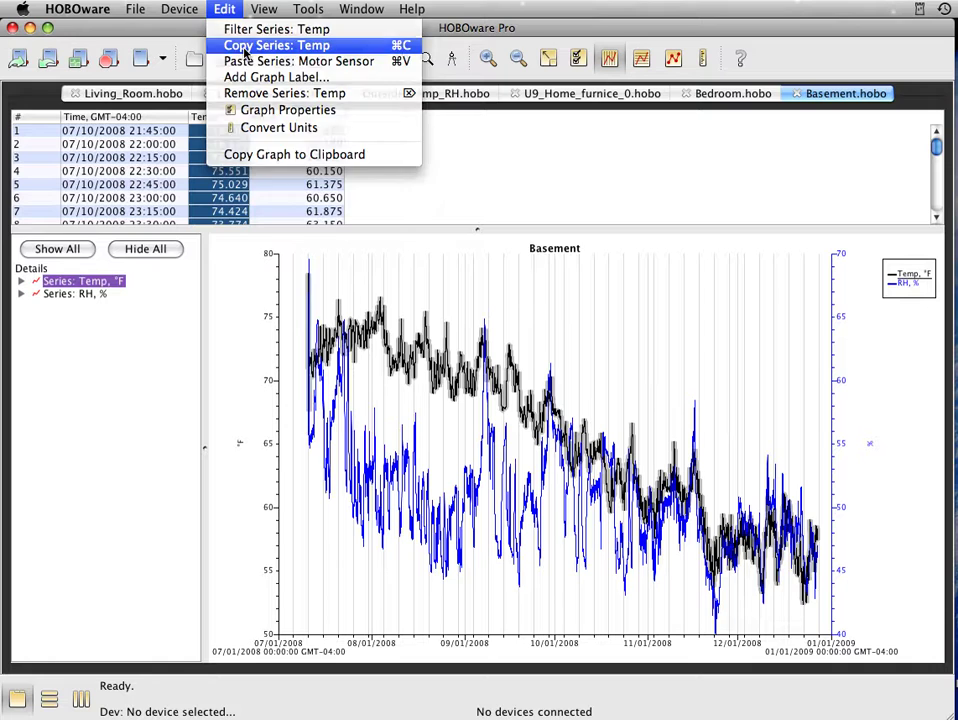
{"action": "left_click", "coordinate": [244, 46]}
{"action": "left_click", "coordinate": [160, 93]}
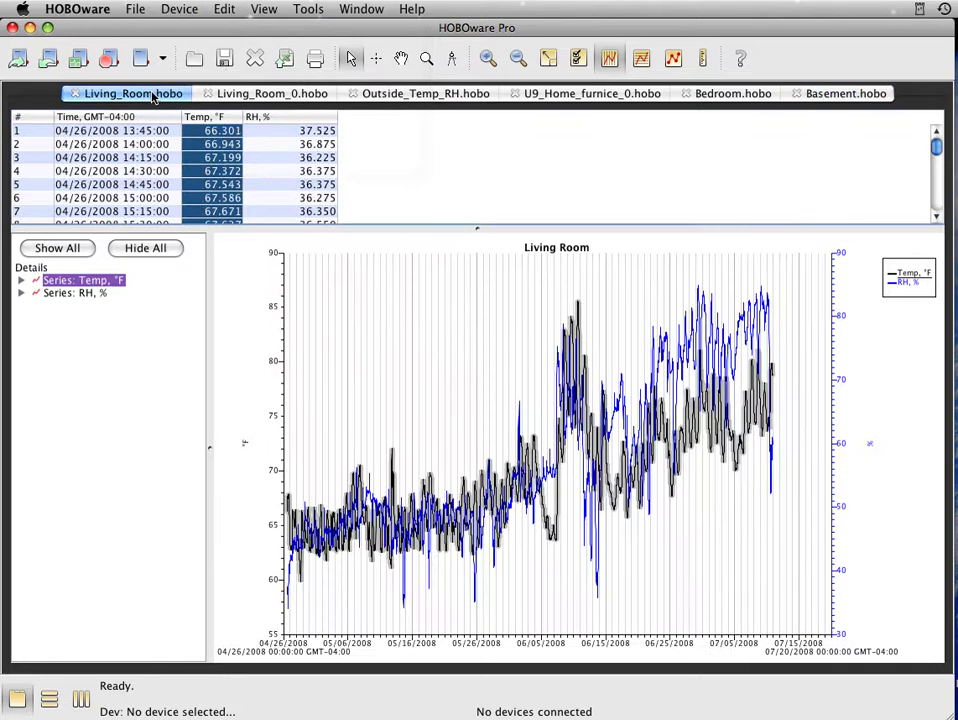
{"action": "left_click", "coordinate": [224, 9]}
{"action": "left_click", "coordinate": [238, 62]}
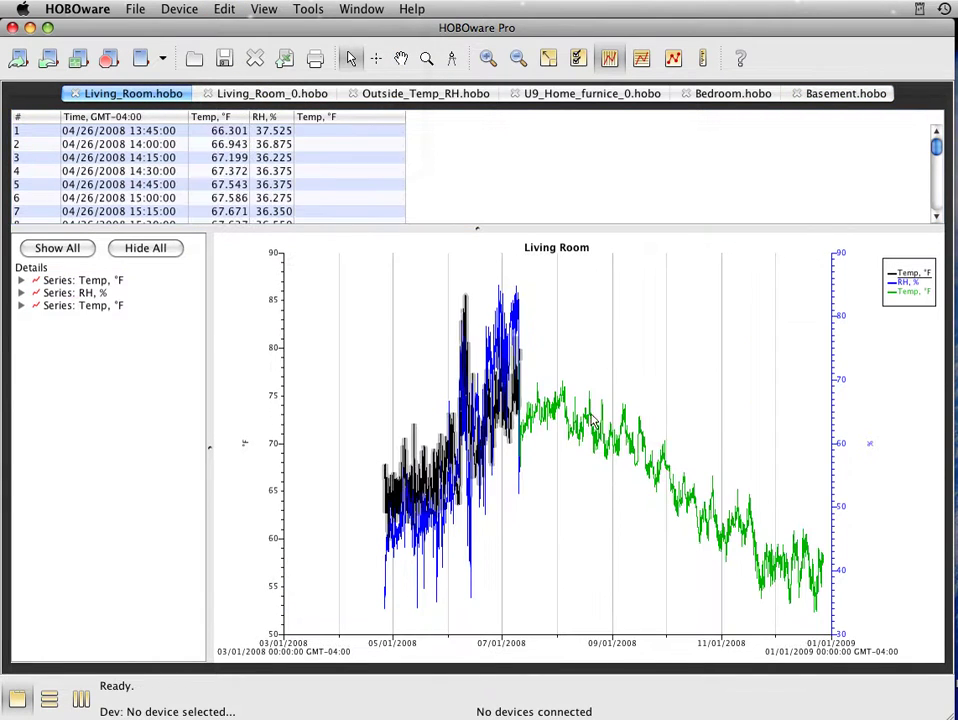
Copy the Living_Room_0 Temp series and paste it into the Living Room graph
{"action": "left_click", "coordinate": [218, 94]}
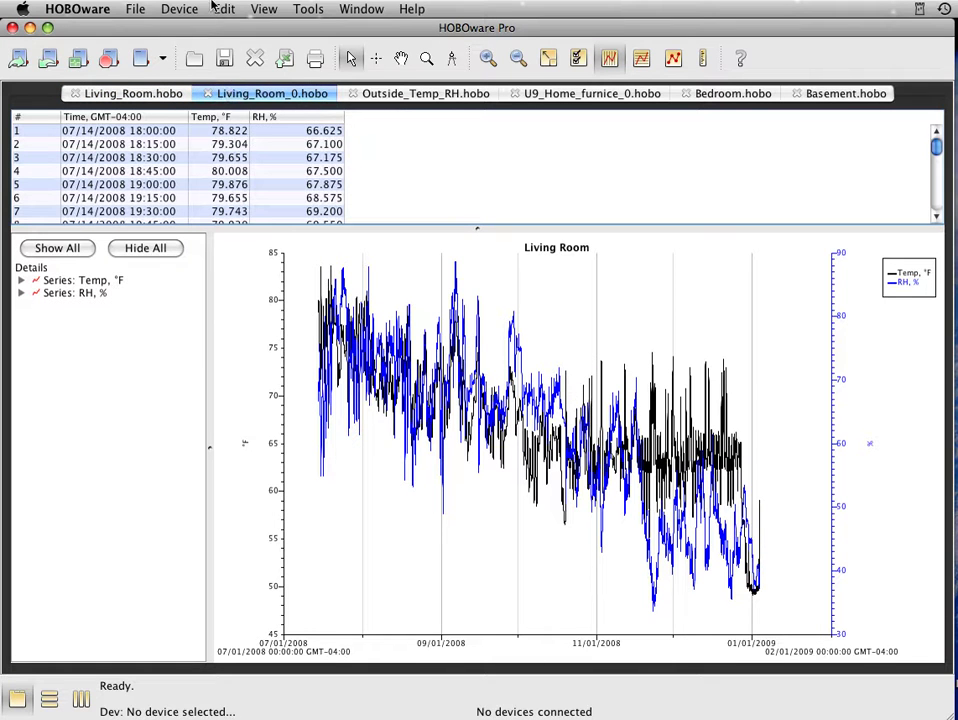
{"action": "left_click", "coordinate": [216, 8]}
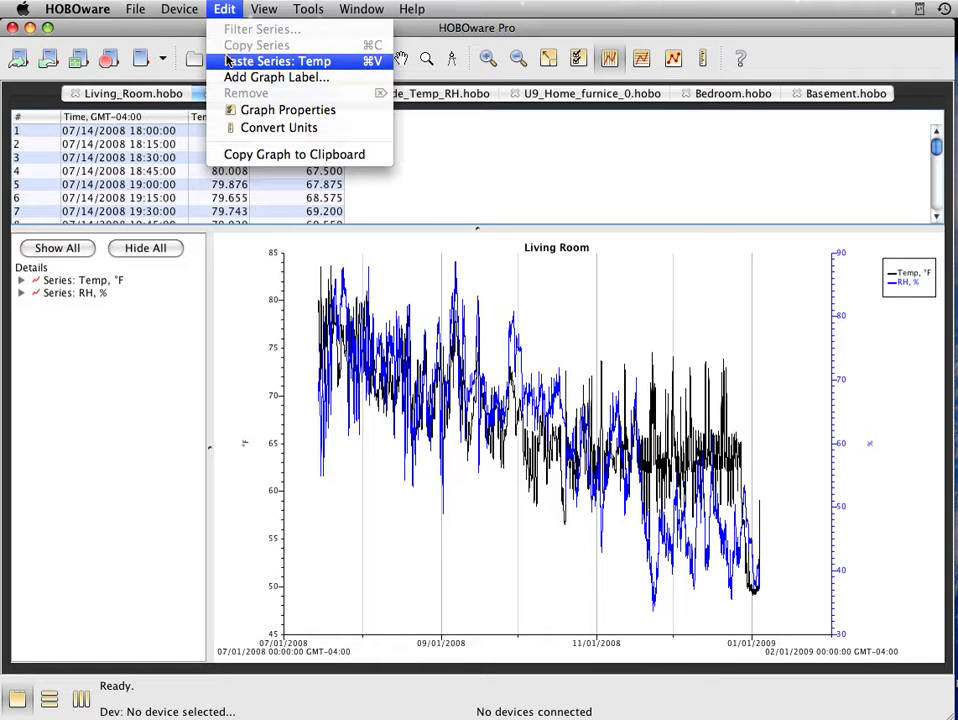
{"action": "left_click", "coordinate": [232, 8]}
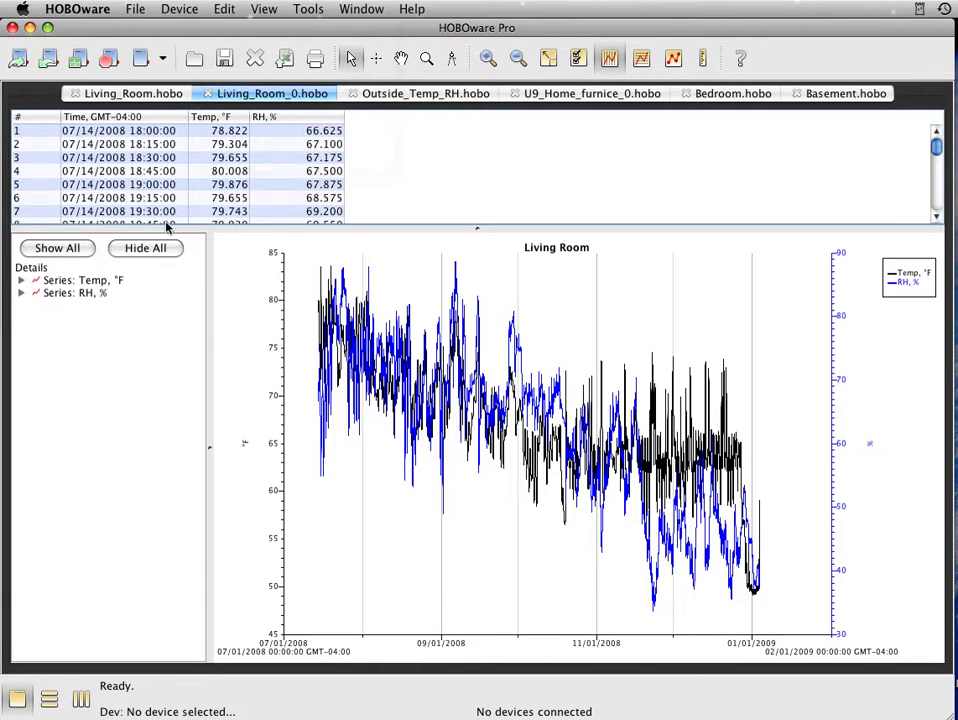
{"action": "left_click", "coordinate": [84, 281]}
{"action": "left_click", "coordinate": [224, 9]}
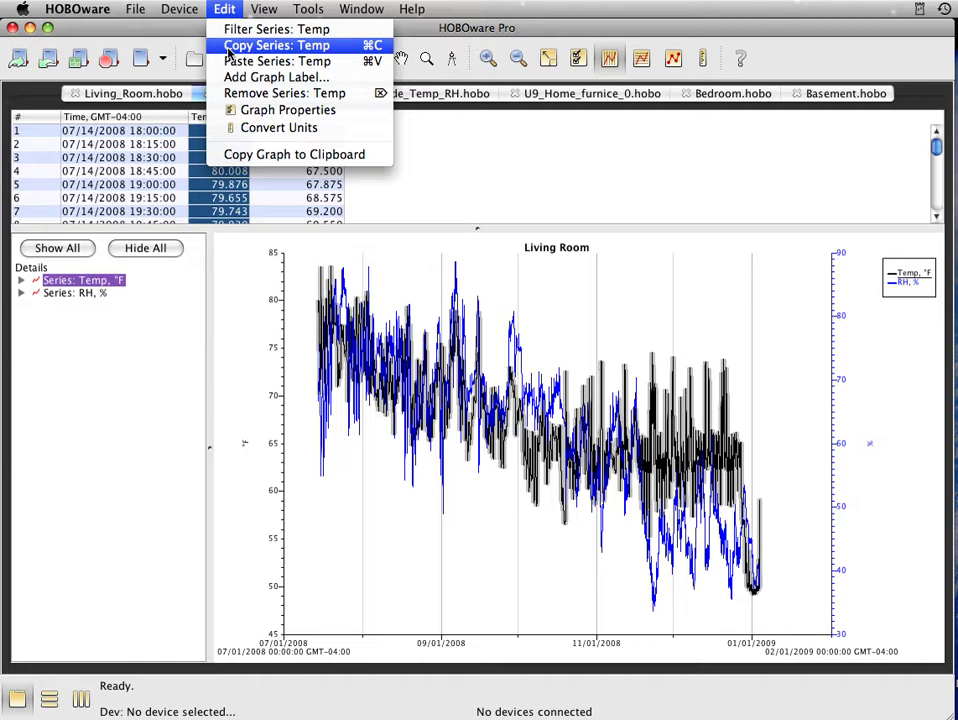
{"action": "left_click", "coordinate": [227, 48]}
{"action": "left_click", "coordinate": [140, 94]}
{"action": "left_click", "coordinate": [222, 9]}
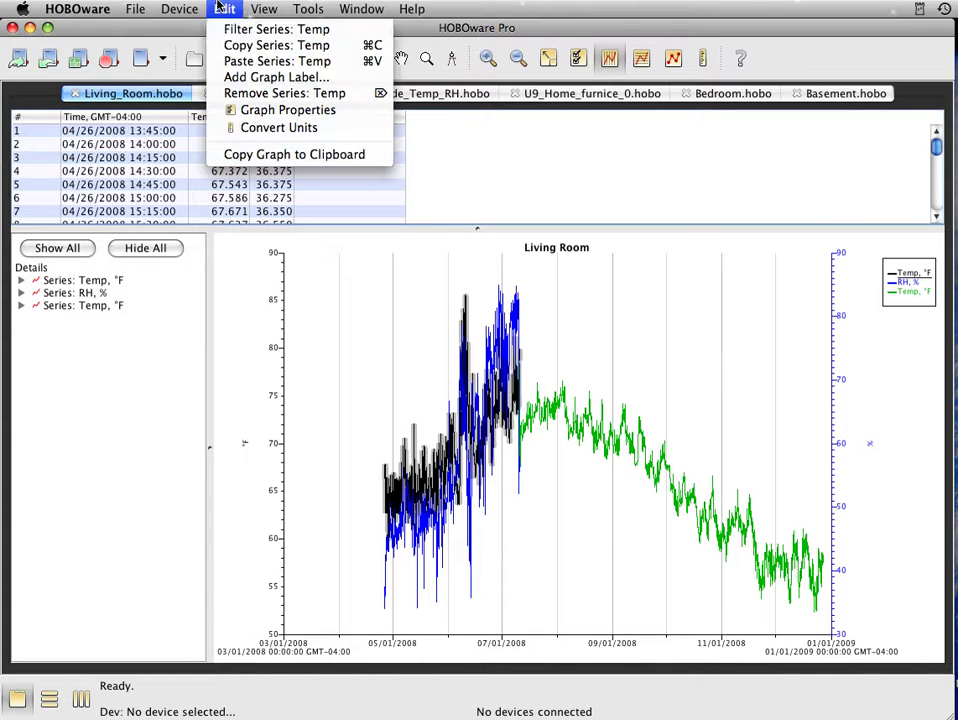
{"action": "left_click", "coordinate": [226, 61]}
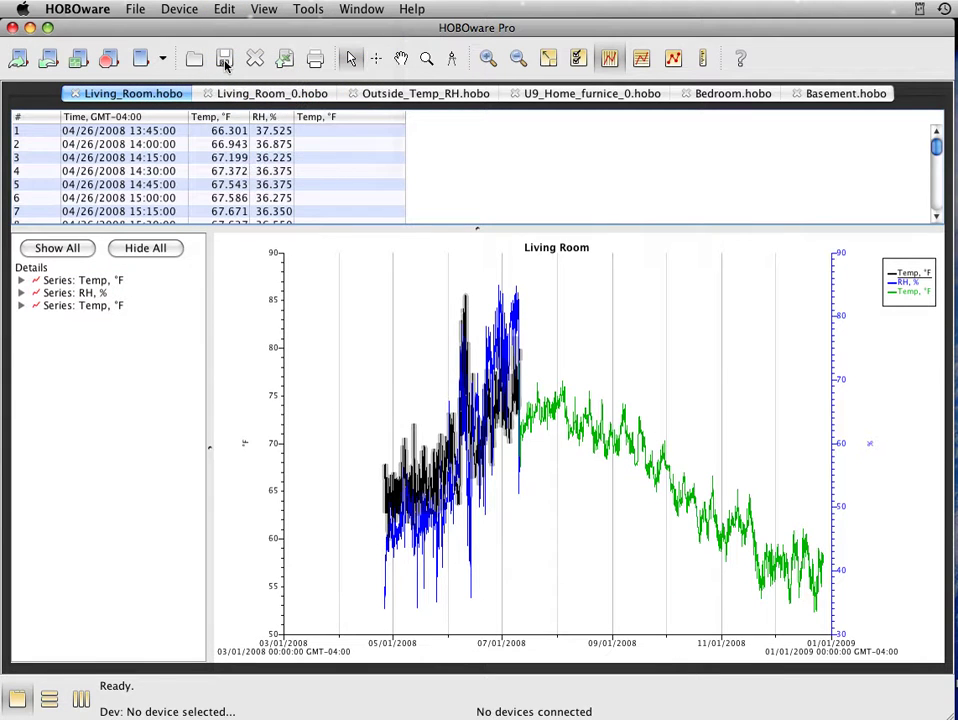
{"action": "left_click", "coordinate": [77, 293]}
Remove the RH series from the Living Room graph
{"action": "left_click", "coordinate": [222, 9]}
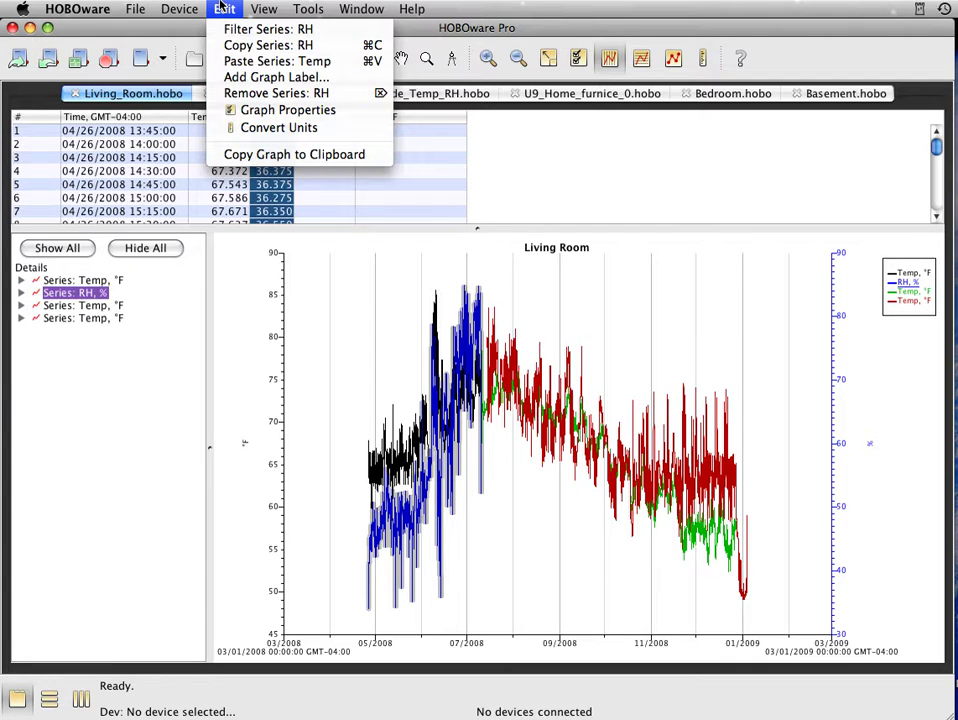
{"action": "left_click", "coordinate": [232, 92]}
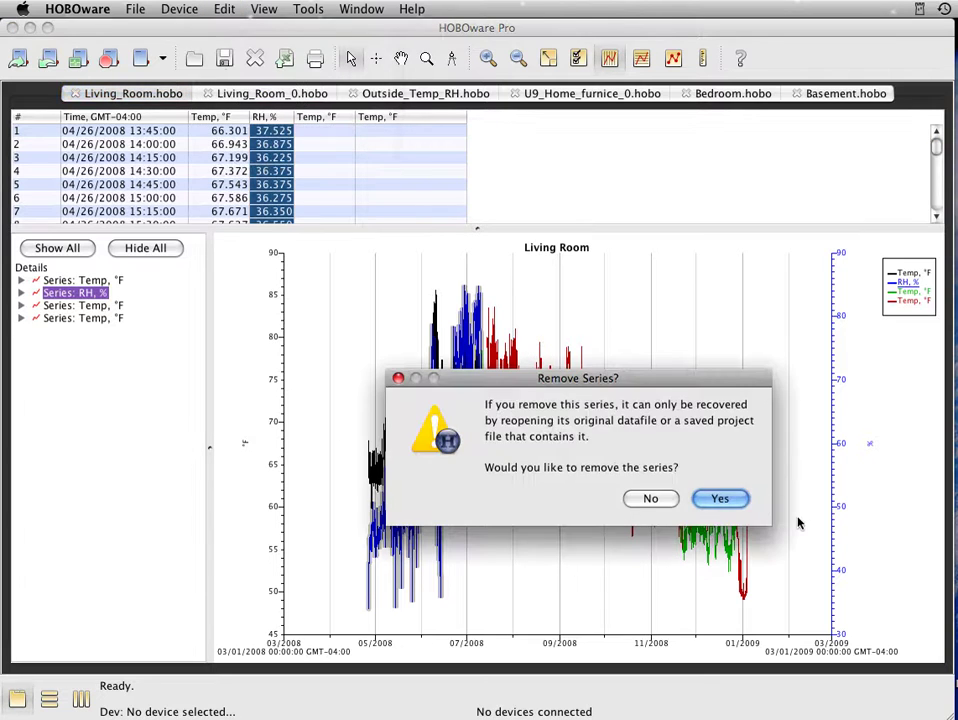
{"action": "left_click", "coordinate": [743, 500]}
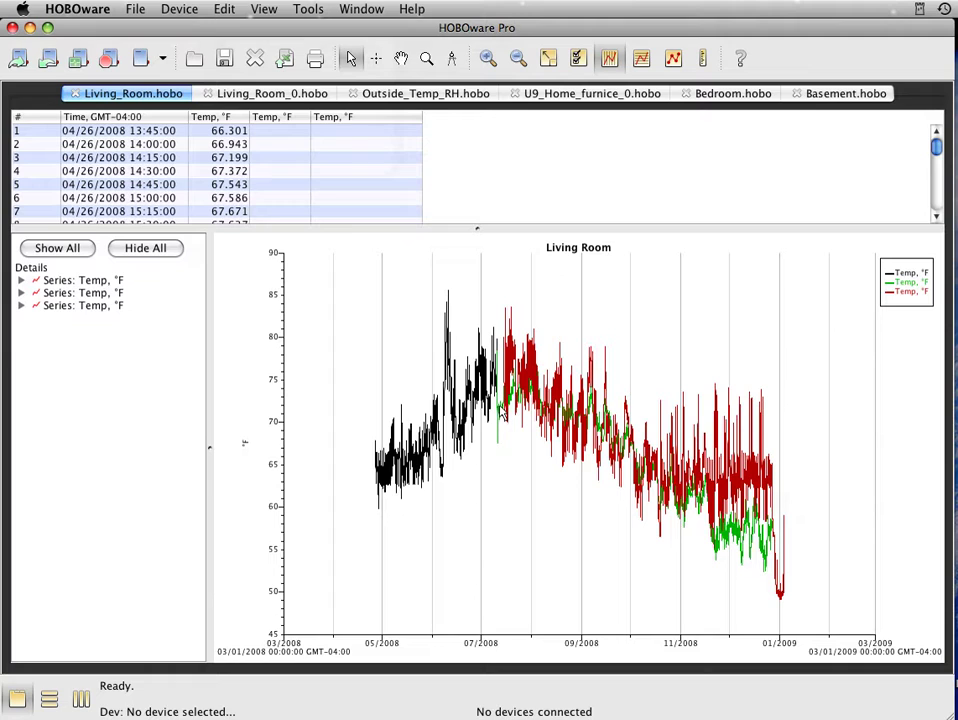
Rename the green temperature series to Living
{"action": "left_click", "coordinate": [502, 416]}
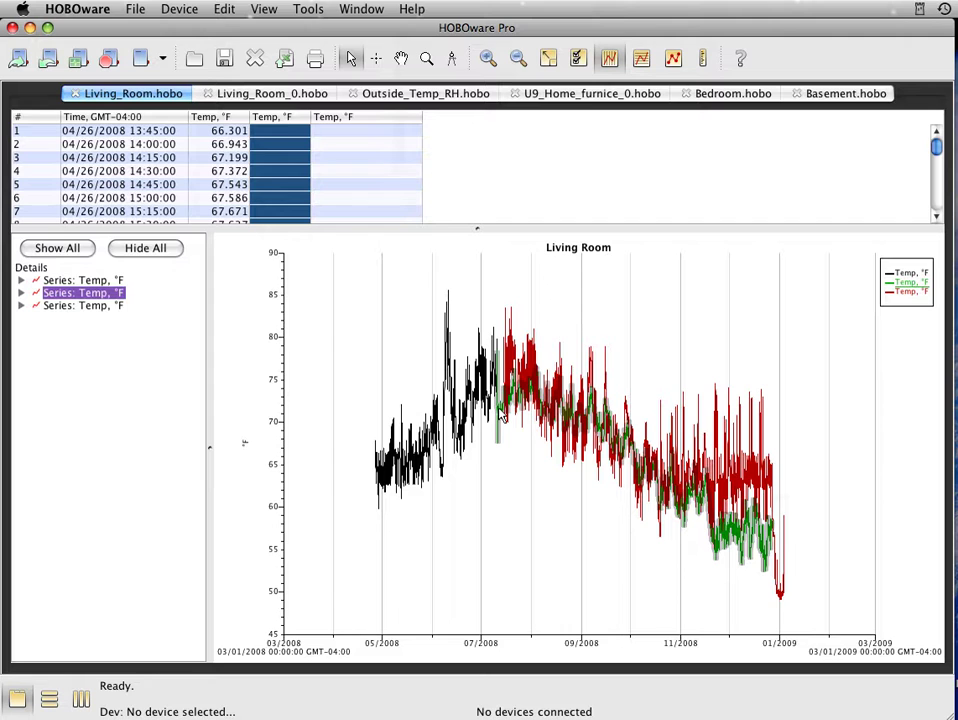
{"action": "double_click", "coordinate": [502, 417]}
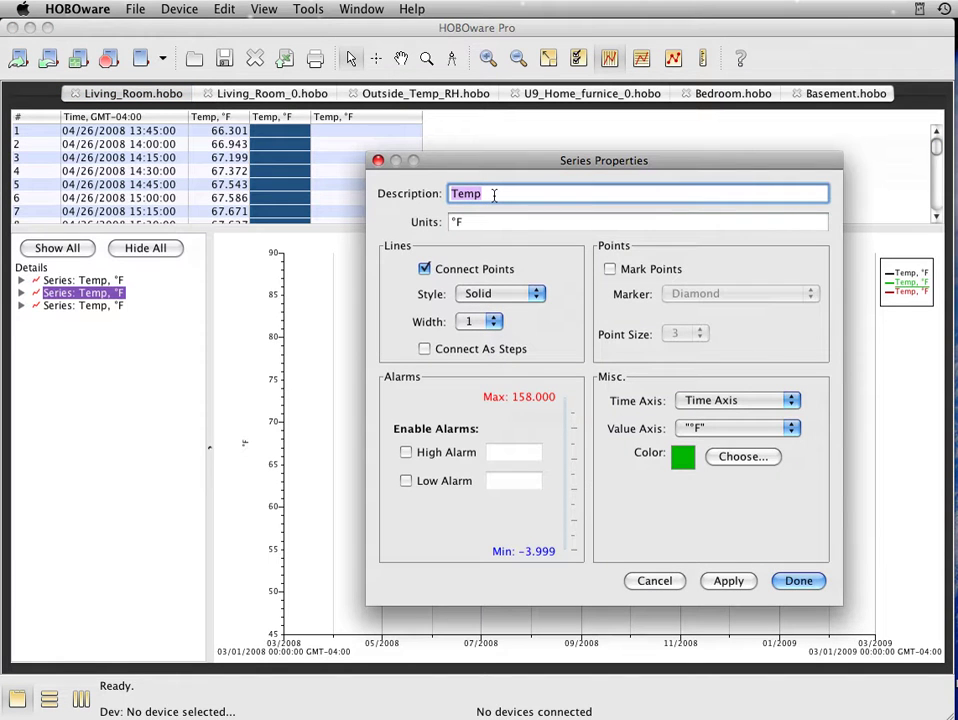
{"action": "type", "text": "Lvi"}
{"action": "key", "text": "BackSpace"}
{"action": "key", "text": "BackSpace"}
{"action": "type", "text": "iving"}
{"action": "key", "text": "Return"}
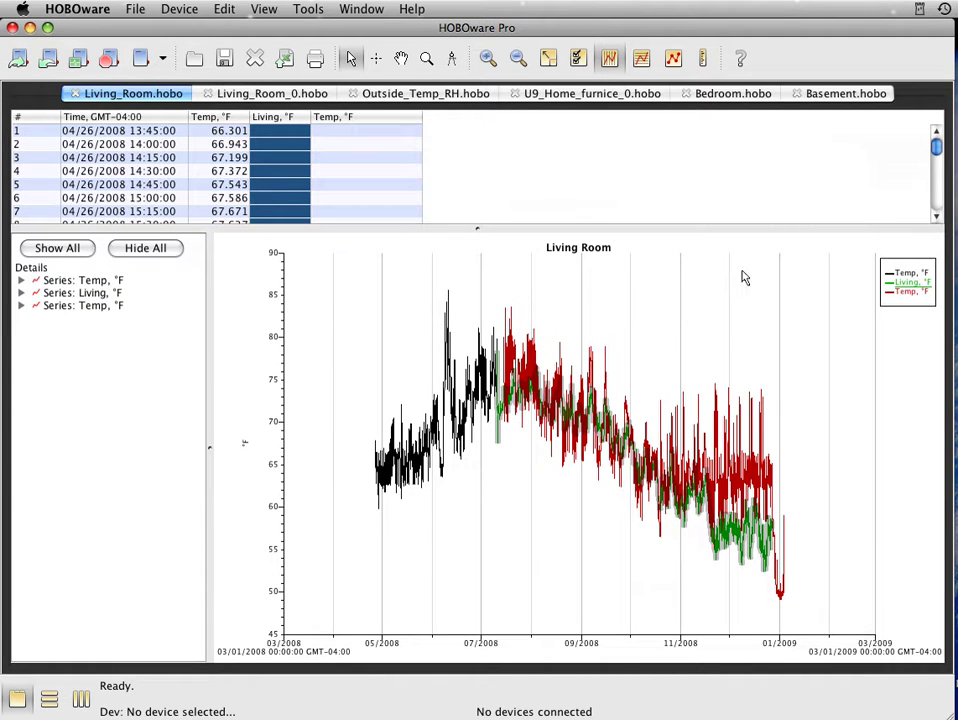
{"action": "left_click", "coordinate": [441, 97]}
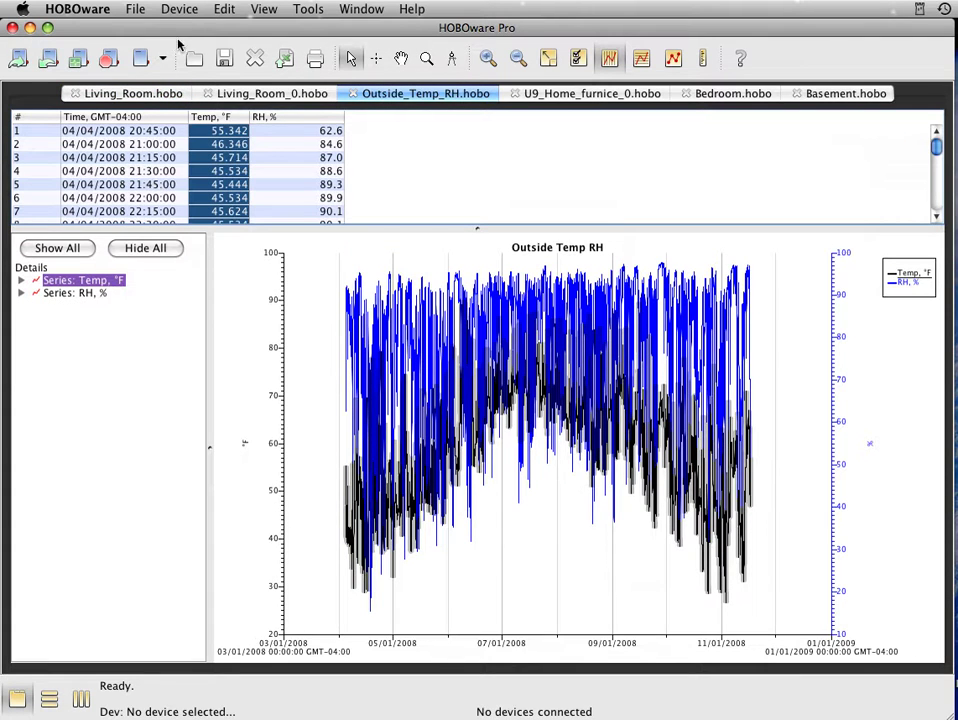
Copy the outside Temp series from Outside_Temp_RH into the Living Room graph
{"action": "left_click", "coordinate": [224, 9]}
{"action": "left_click", "coordinate": [230, 45]}
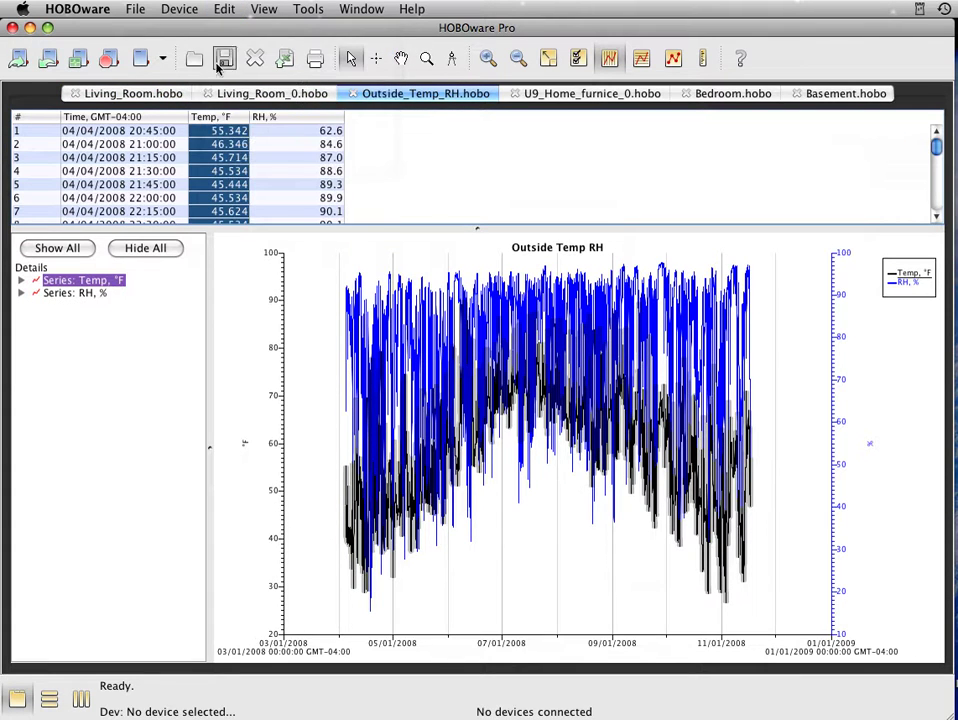
{"action": "left_click", "coordinate": [140, 93]}
{"action": "left_click", "coordinate": [224, 9]}
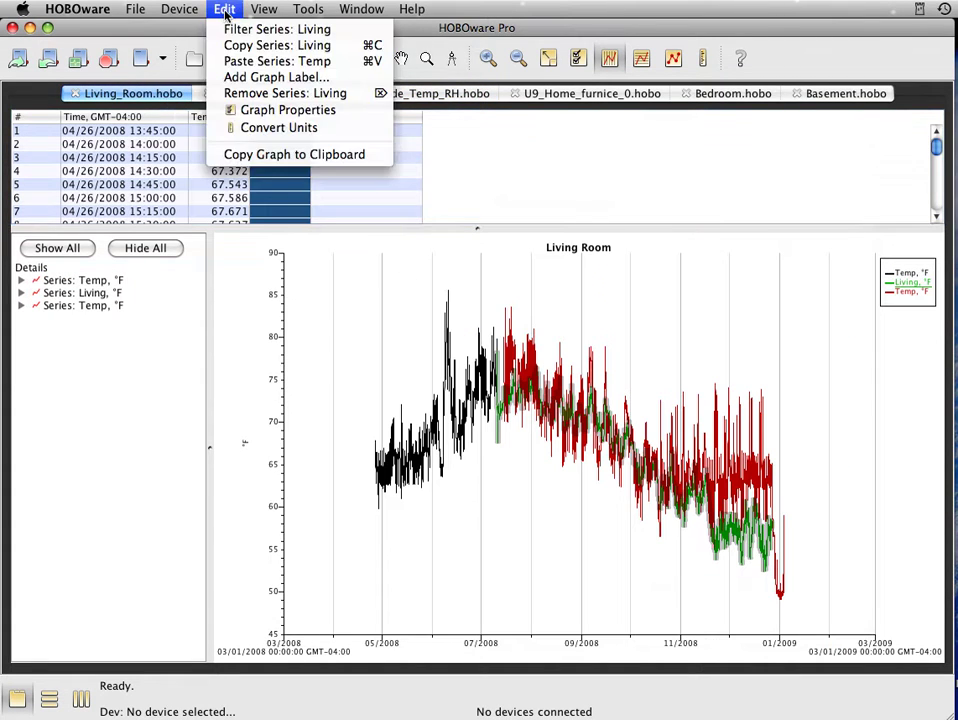
{"action": "left_click", "coordinate": [232, 61]}
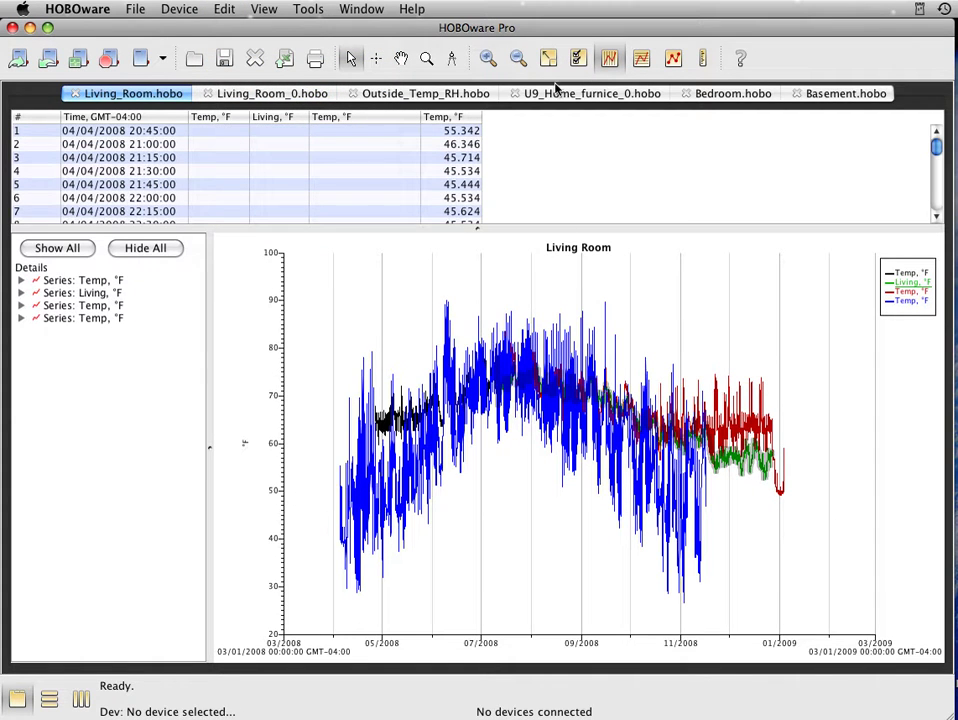
Copy the U9 furnace Motor Sensor series into the Living Room graph
{"action": "left_click", "coordinate": [555, 96]}
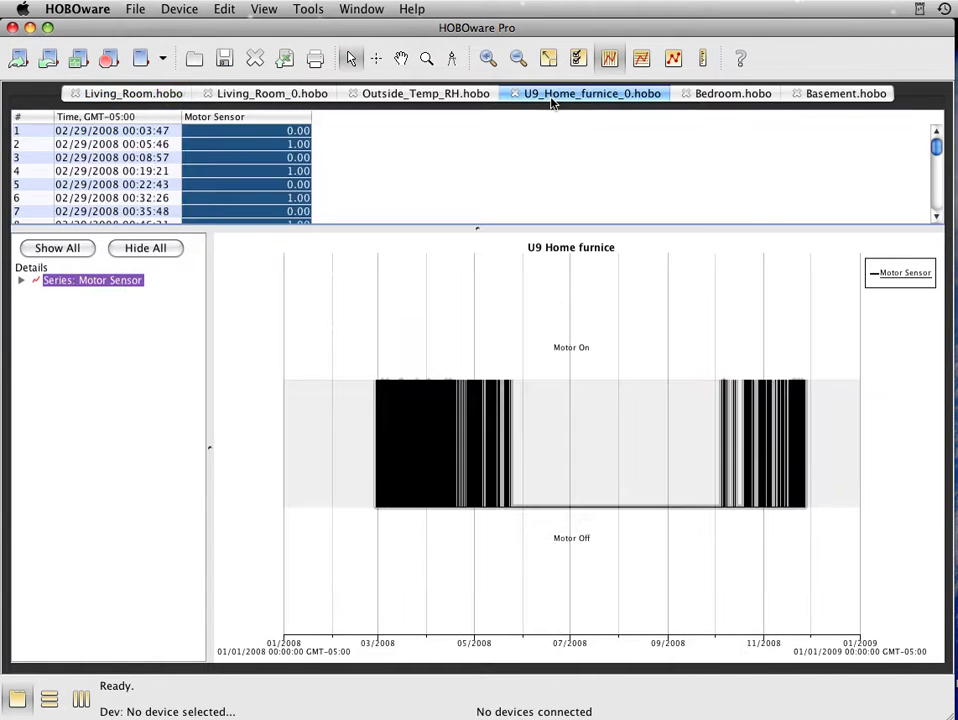
{"action": "left_click", "coordinate": [222, 9]}
{"action": "left_click", "coordinate": [228, 46]}
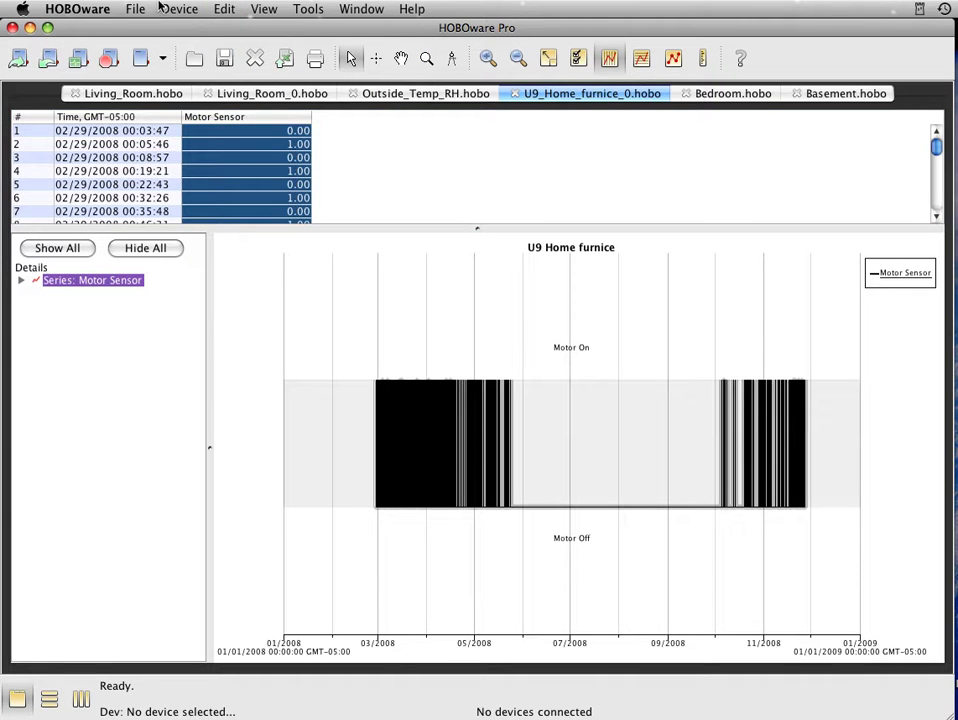
{"action": "left_click", "coordinate": [127, 95]}
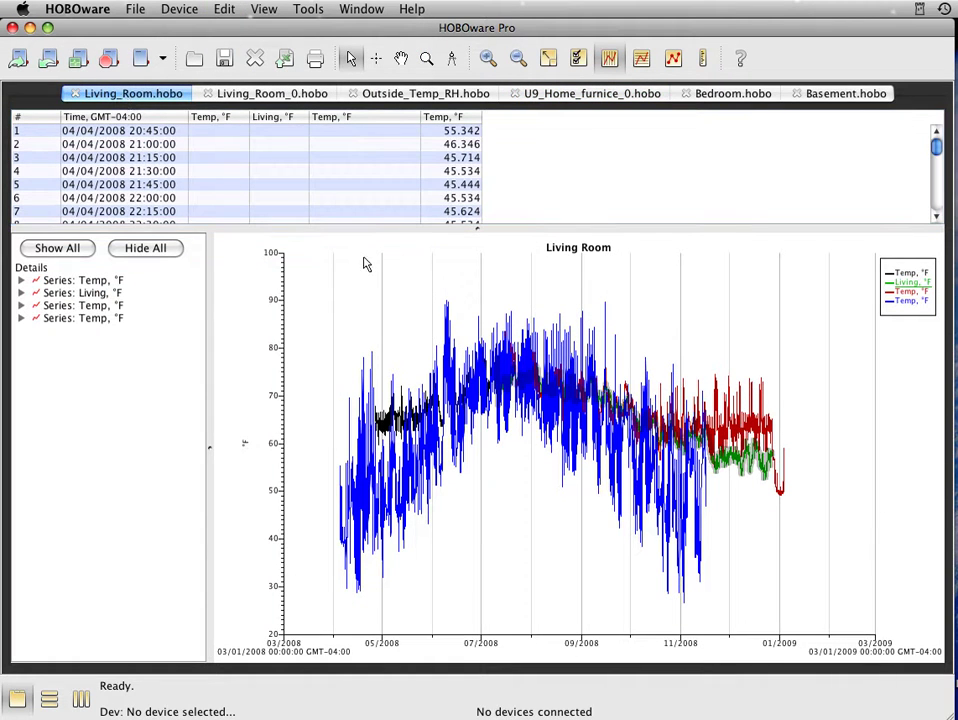
{"action": "left_click", "coordinate": [256, 10]}
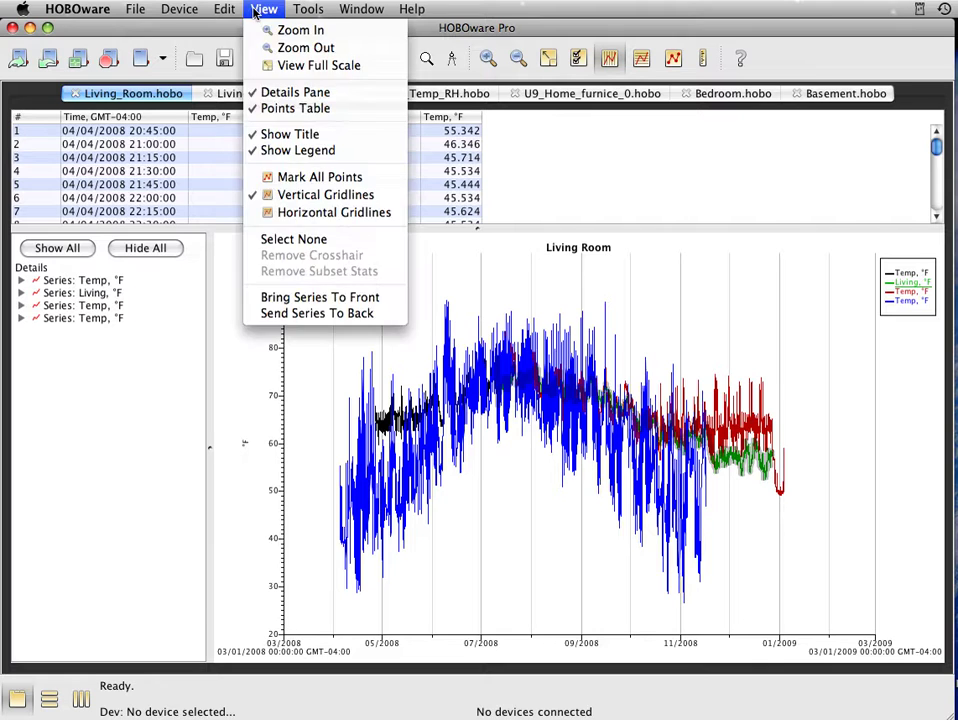
{"action": "mouse_move", "coordinate": [224, 10]}
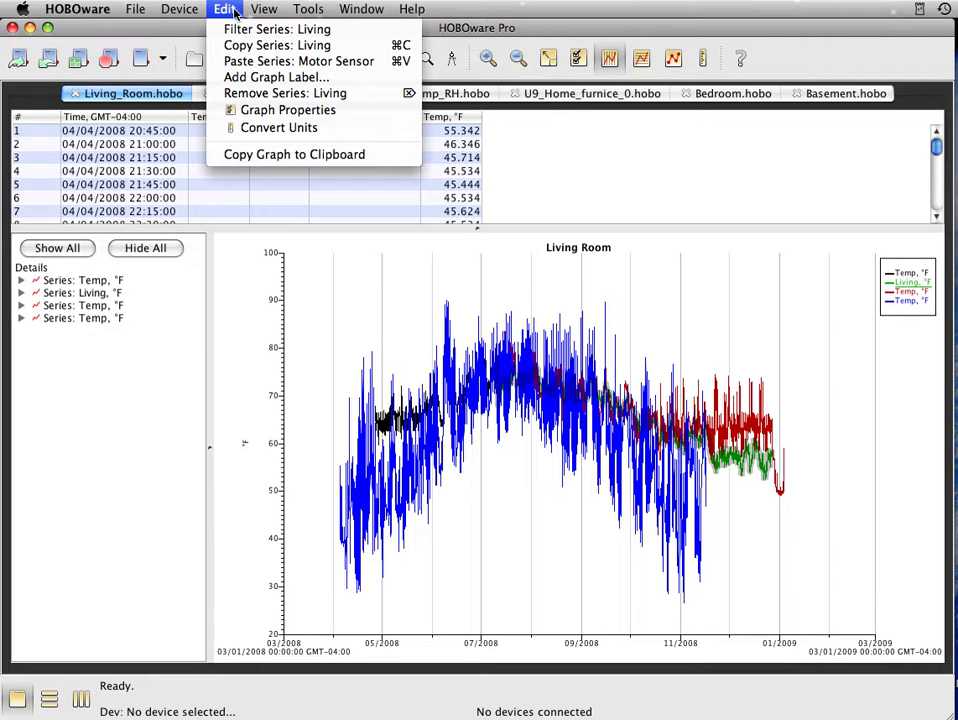
{"action": "left_click", "coordinate": [234, 62]}
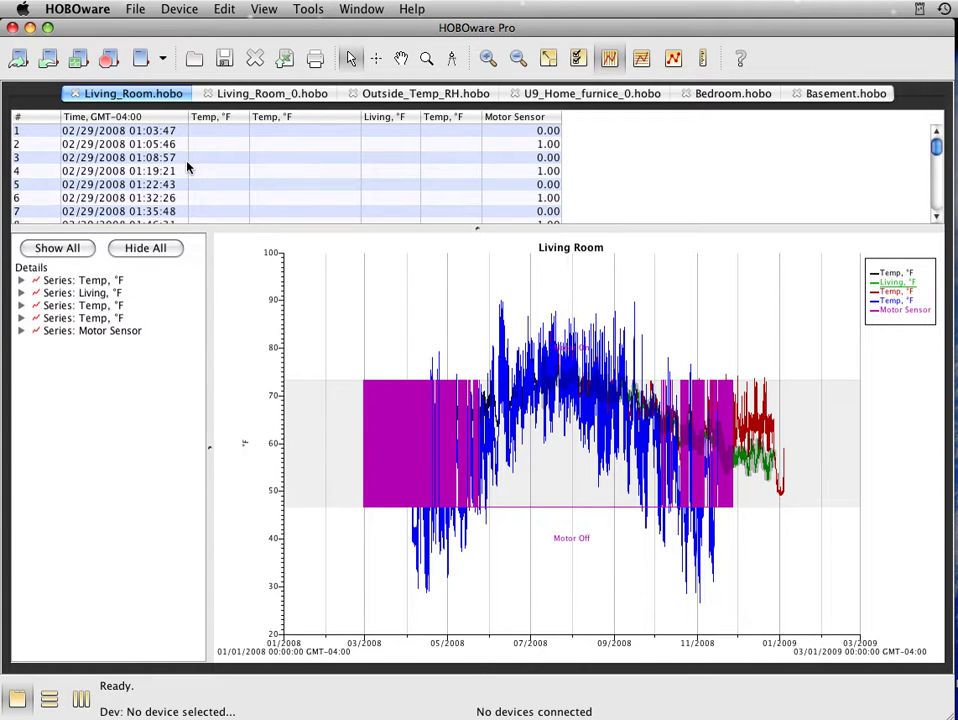
Enlarge the data table and place a crosshair marker at 10/22/2008 on the graph
{"action": "left_click_drag", "start_coordinate": [476, 228], "coordinate": [485, 455]}
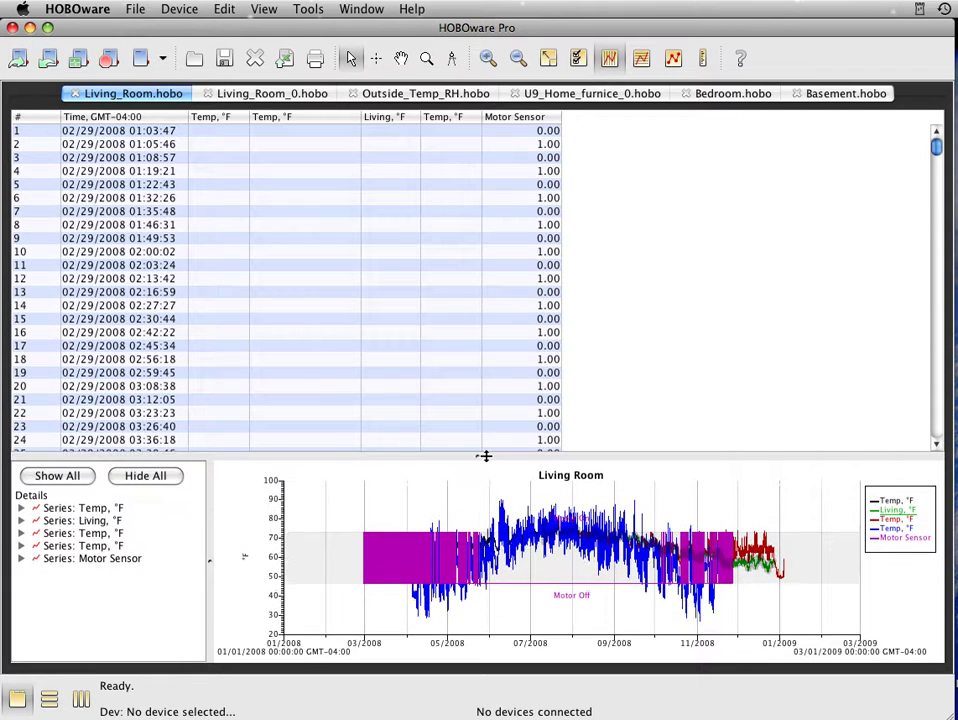
{"action": "left_click", "coordinate": [938, 374]}
{"action": "left_click", "coordinate": [938, 374]}
{"action": "left_click", "coordinate": [938, 374]}
{"action": "left_click", "coordinate": [940, 374]}
{"action": "left_click", "coordinate": [940, 374]}
{"action": "left_click", "coordinate": [940, 374]}
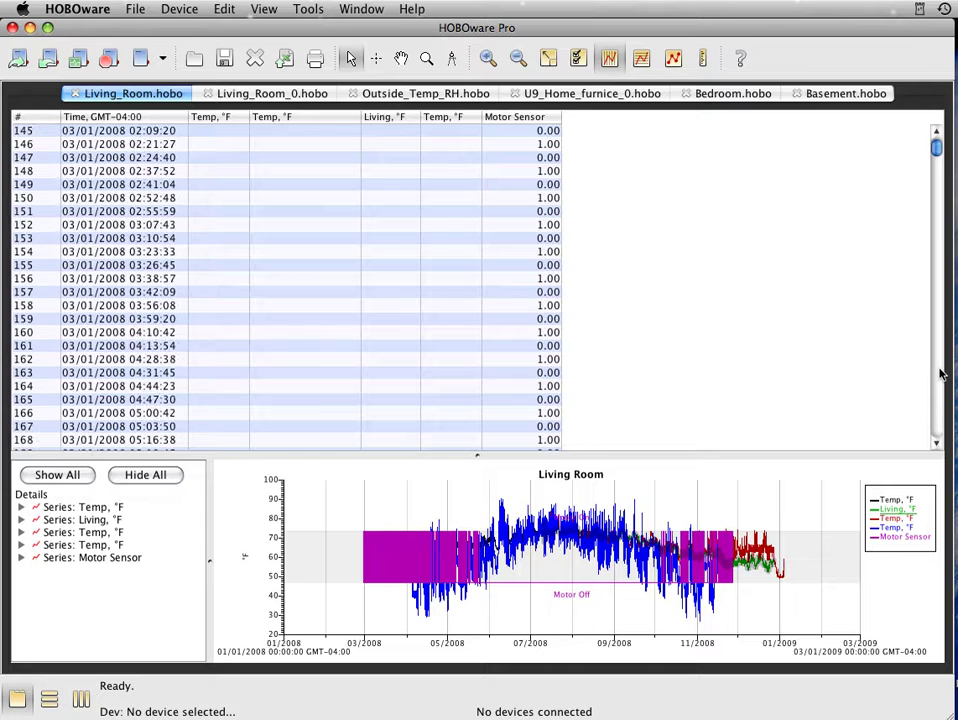
{"action": "left_click", "coordinate": [375, 58]}
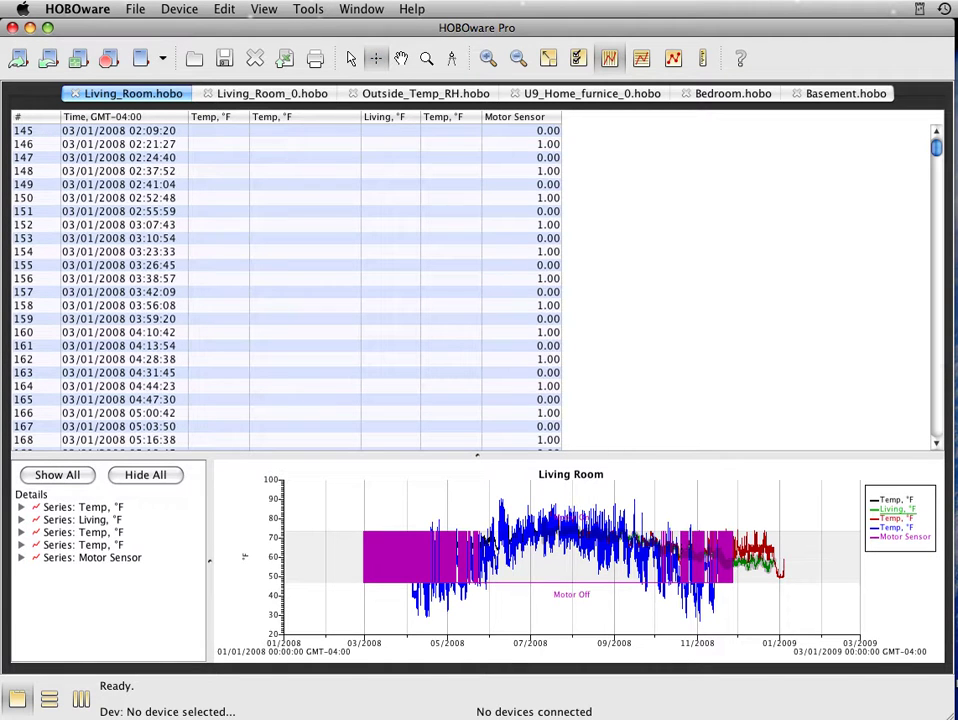
{"action": "left_click", "coordinate": [685, 560]}
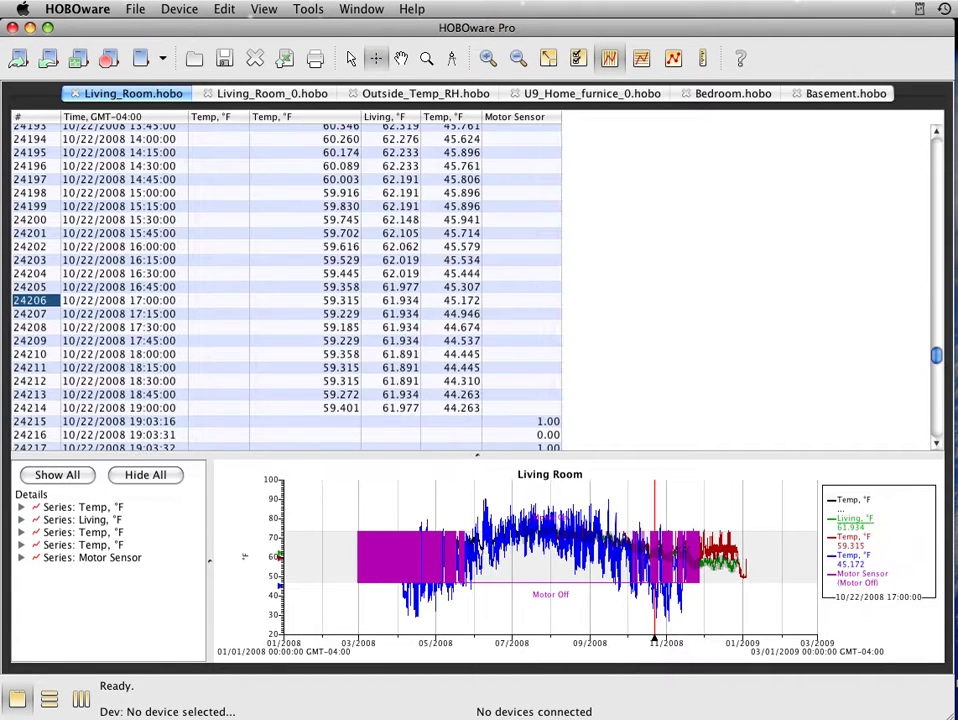
Inspect table rows 24214–24222 around the marker, then shrink the table back
{"action": "left_click", "coordinate": [938, 443]}
{"action": "left_click", "coordinate": [938, 443]}
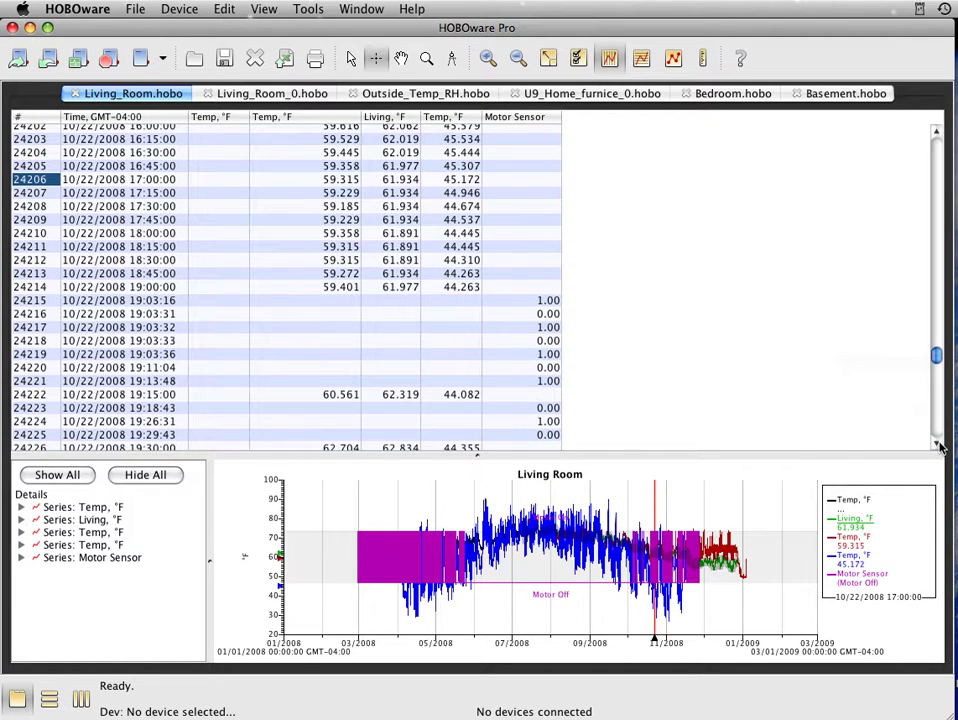
{"action": "left_click", "coordinate": [938, 443]}
{"action": "left_click", "coordinate": [938, 443]}
{"action": "left_click", "coordinate": [938, 443]}
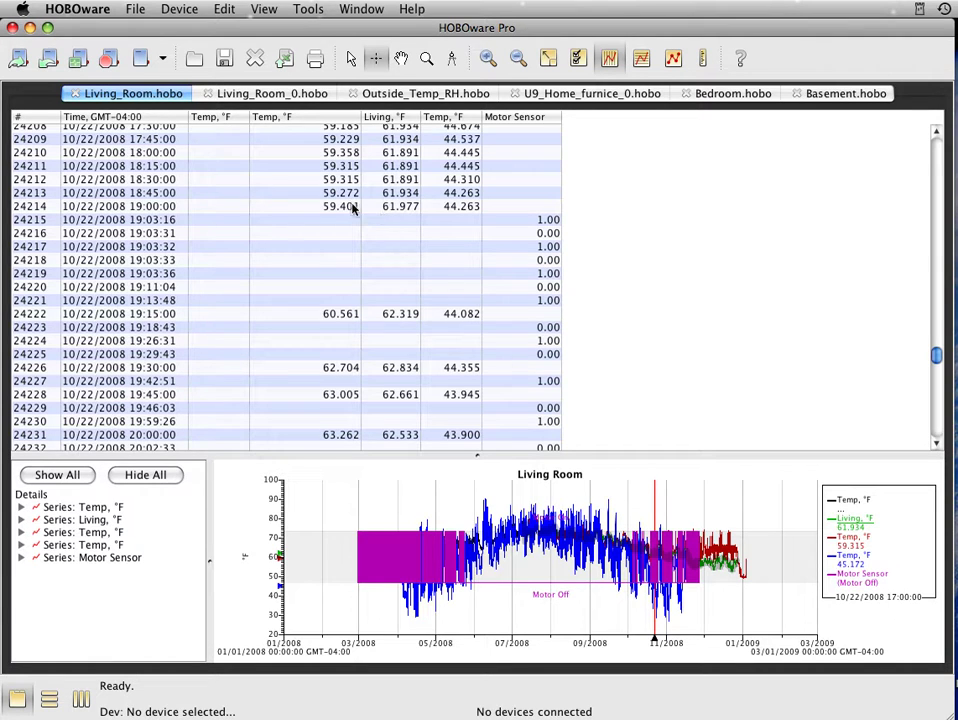
{"action": "left_click", "coordinate": [30, 206]}
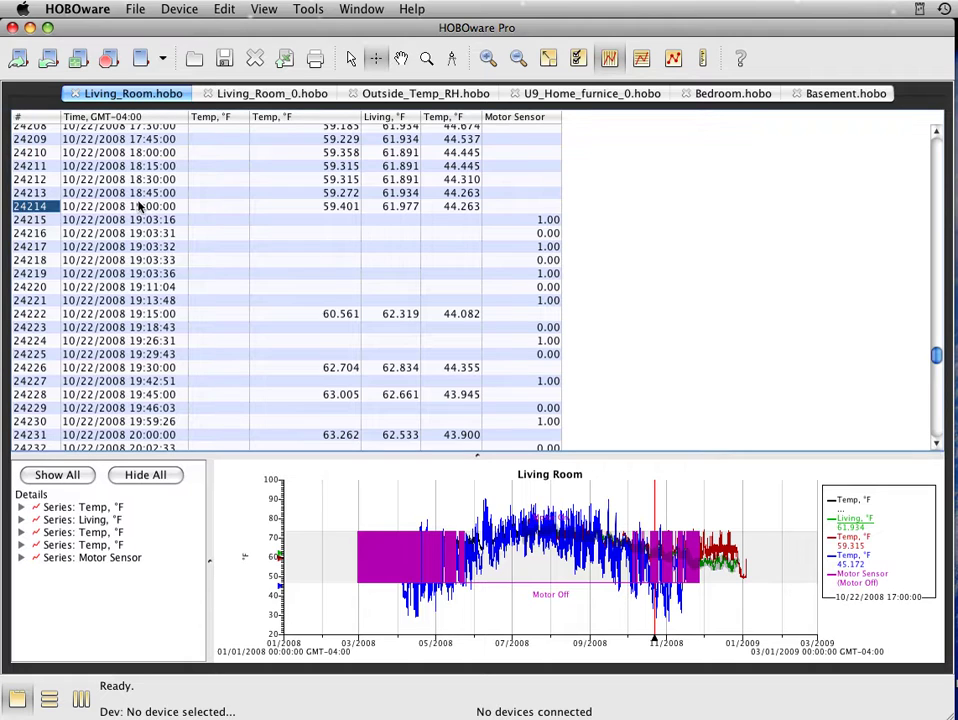
{"action": "left_click", "coordinate": [140, 206]}
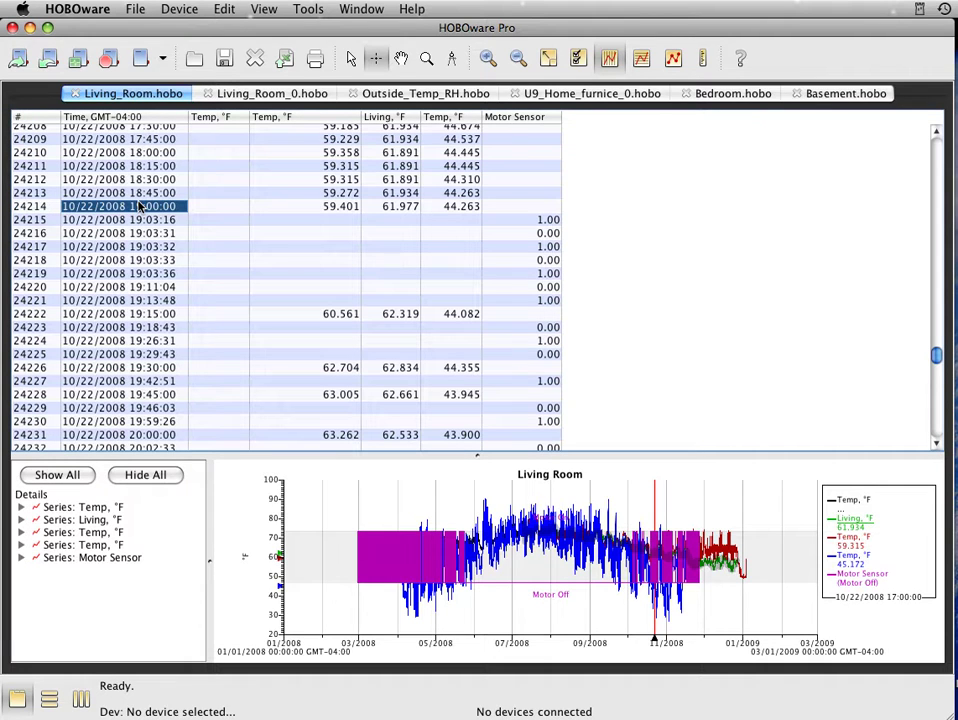
{"action": "left_click", "coordinate": [159, 315]}
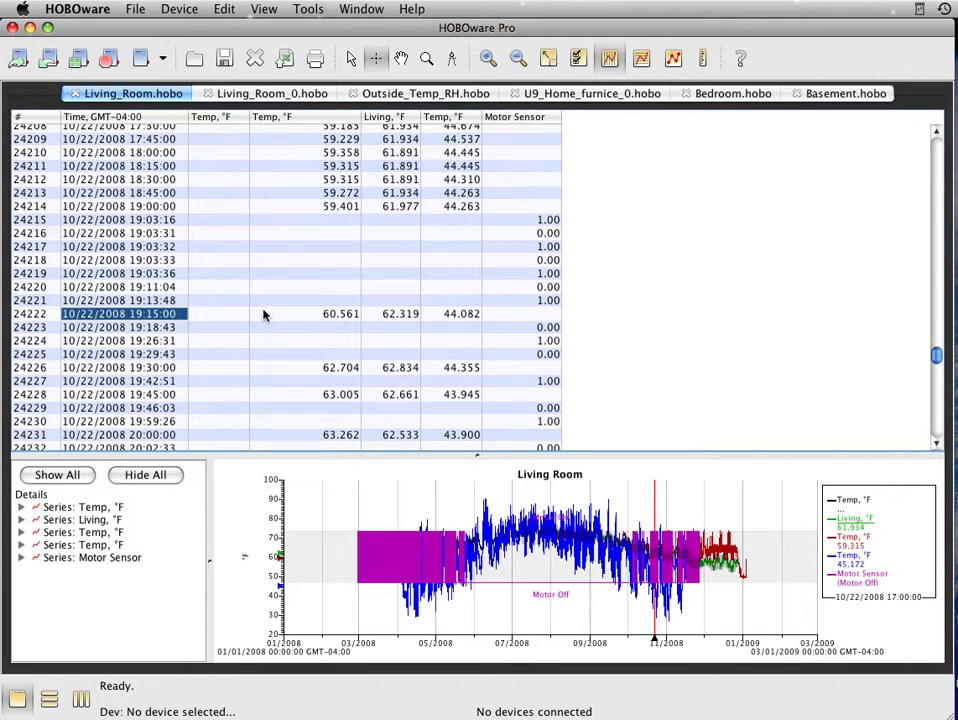
{"action": "left_click", "coordinate": [150, 299]}
{"action": "left_click", "coordinate": [151, 288]}
{"action": "left_click", "coordinate": [152, 275]}
{"action": "left_click", "coordinate": [153, 264]}
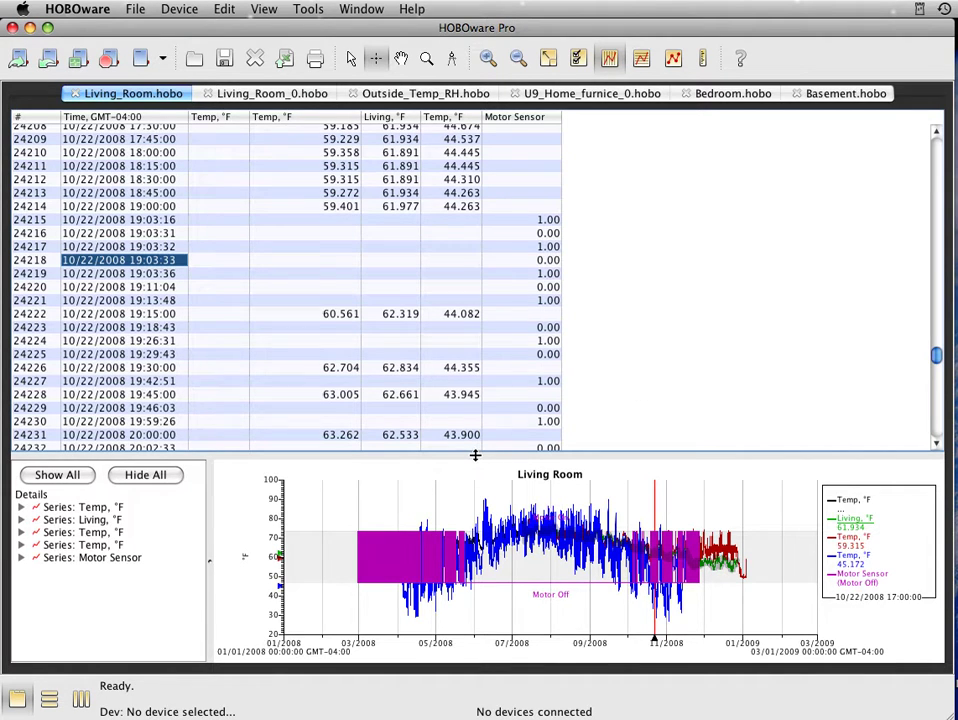
{"action": "left_click_drag", "start_coordinate": [475, 455], "coordinate": [477, 193]}
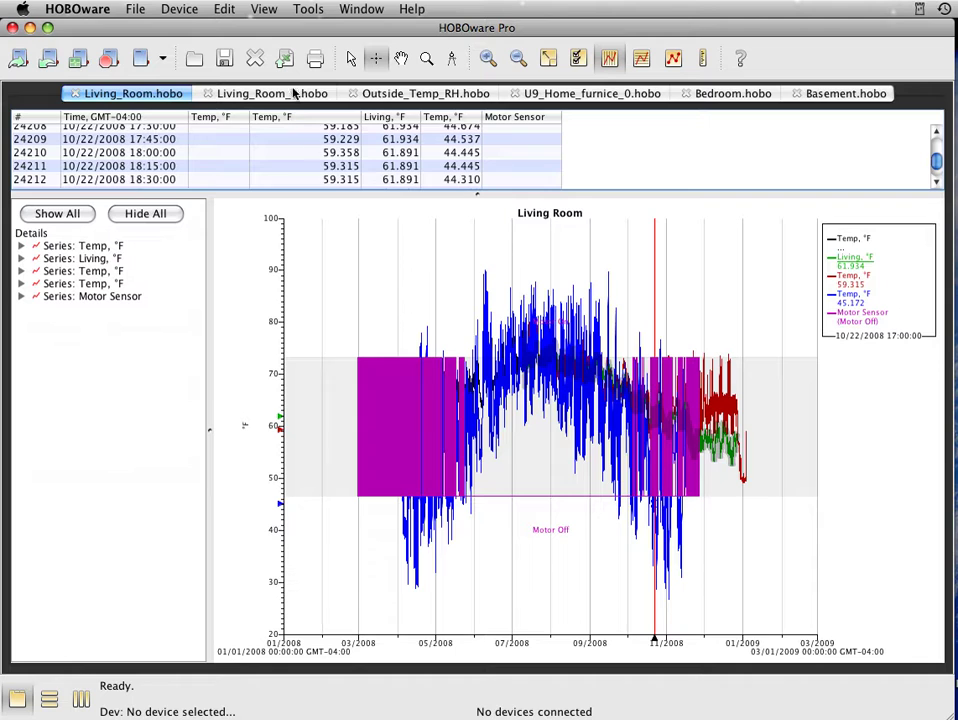
Title the graph Heating Project
{"action": "left_click", "coordinate": [351, 58]}
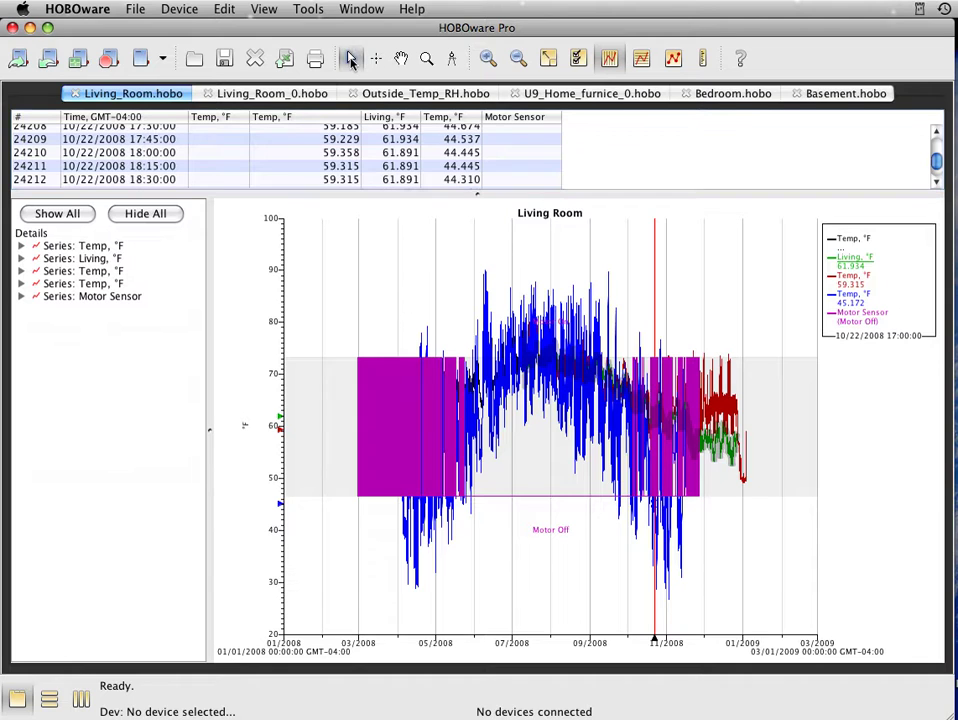
{"action": "double_click", "coordinate": [540, 215]}
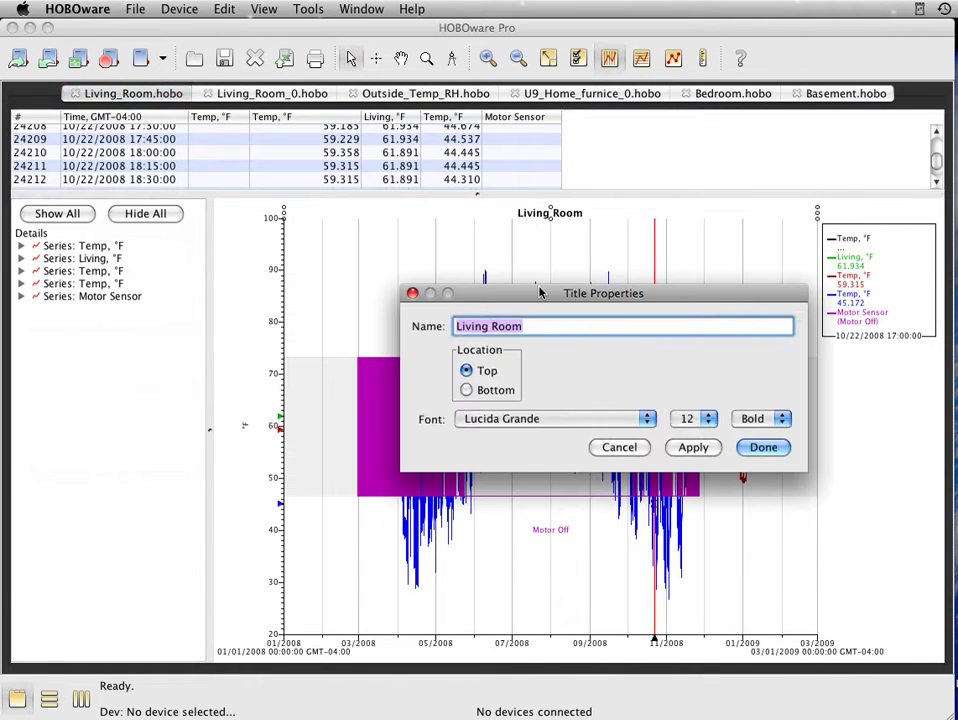
{"action": "type", "text": "Heating "}
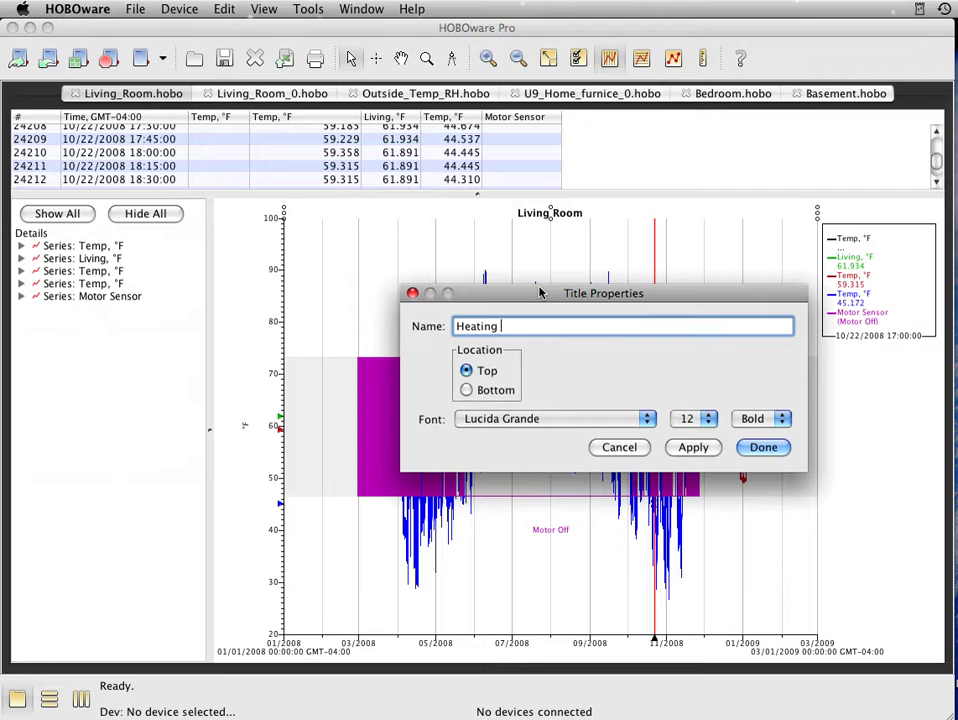
{"action": "type", "text": "Project"}
{"action": "key", "text": "Return"}
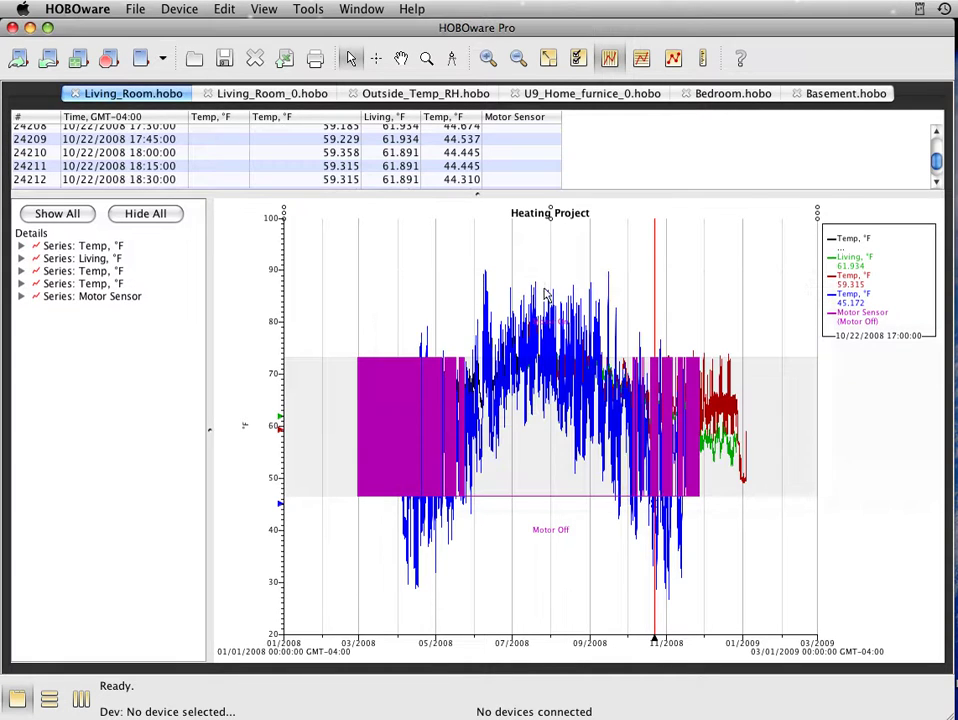
Save everything as the project Heating Project.hproj
{"action": "left_click", "coordinate": [80, 10]}
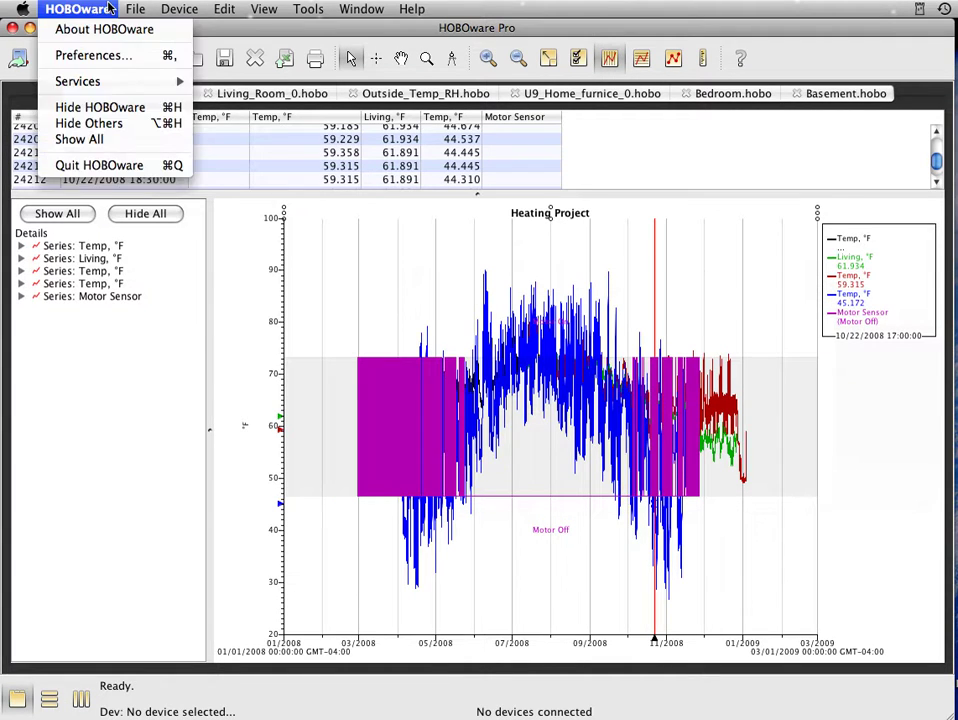
{"action": "mouse_move", "coordinate": [134, 10]}
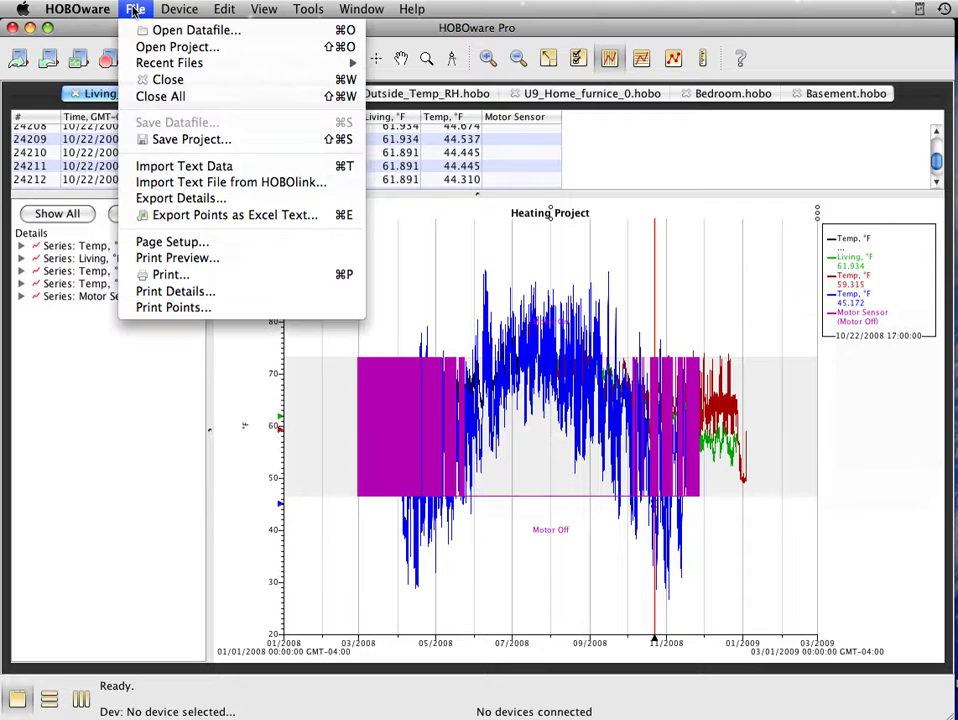
{"action": "left_click", "coordinate": [155, 140]}
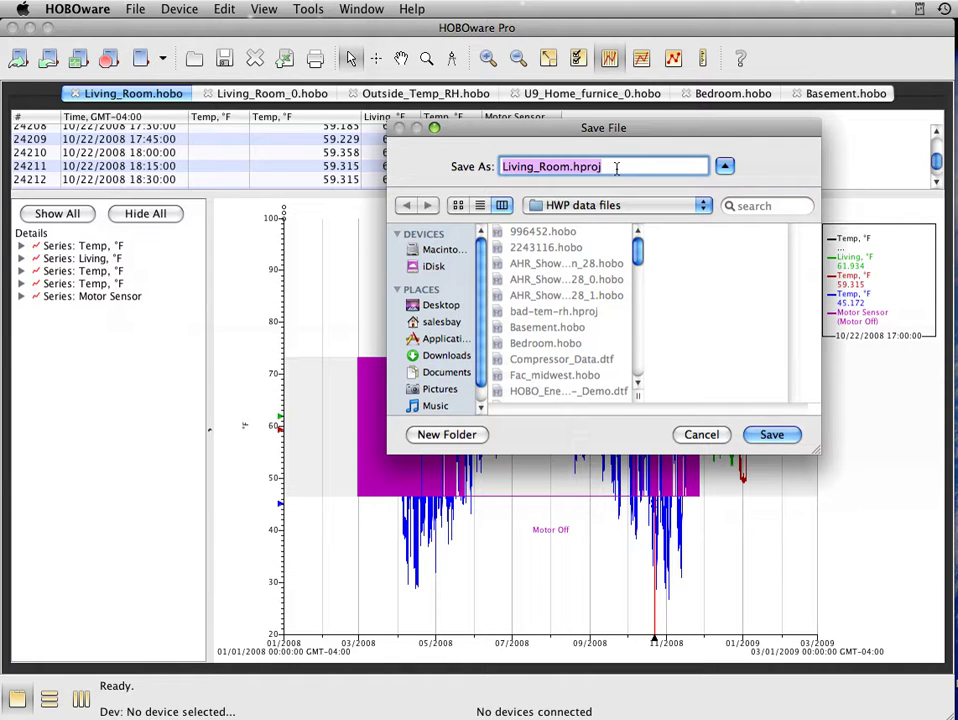
{"action": "left_click", "coordinate": [572, 170]}
{"action": "key", "text": "BackSpace"}
{"action": "key", "text": "BackSpace"}
{"action": "key", "text": "BackSpace"}
{"action": "key", "text": "BackSpace"}
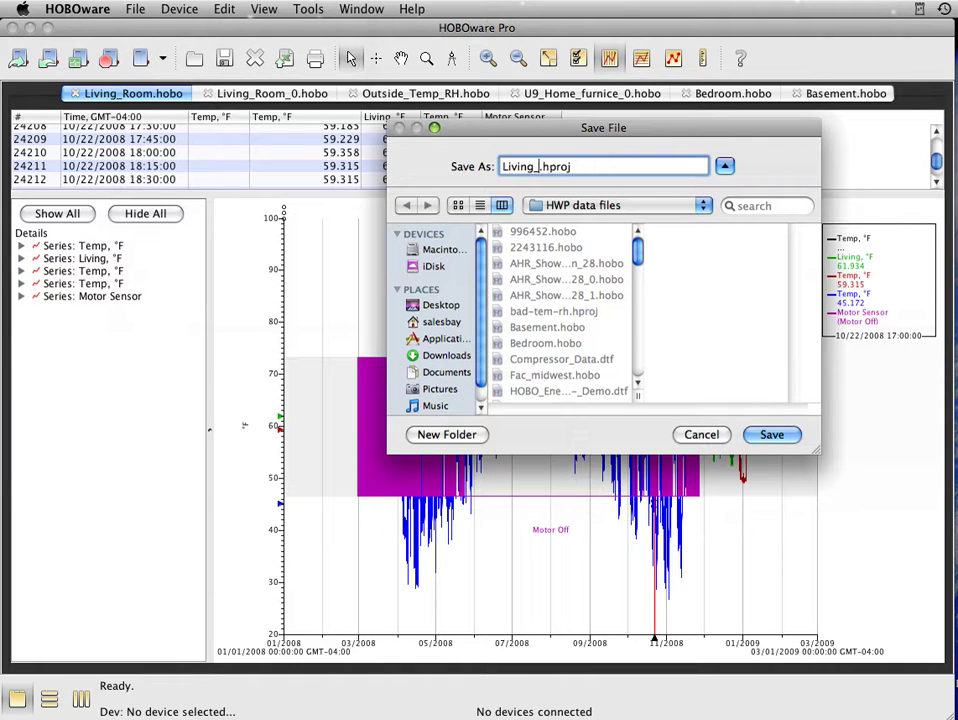
{"action": "key", "text": "BackSpace"}
{"action": "key", "text": "BackSpace"}
{"action": "key", "text": "BackSpace"}
{"action": "key", "text": "BackSpace"}
{"action": "key", "text": "BackSpace"}
{"action": "key", "text": "BackSpace"}
{"action": "key", "text": "BackSpace"}
{"action": "type", "text": "Heating Project"}
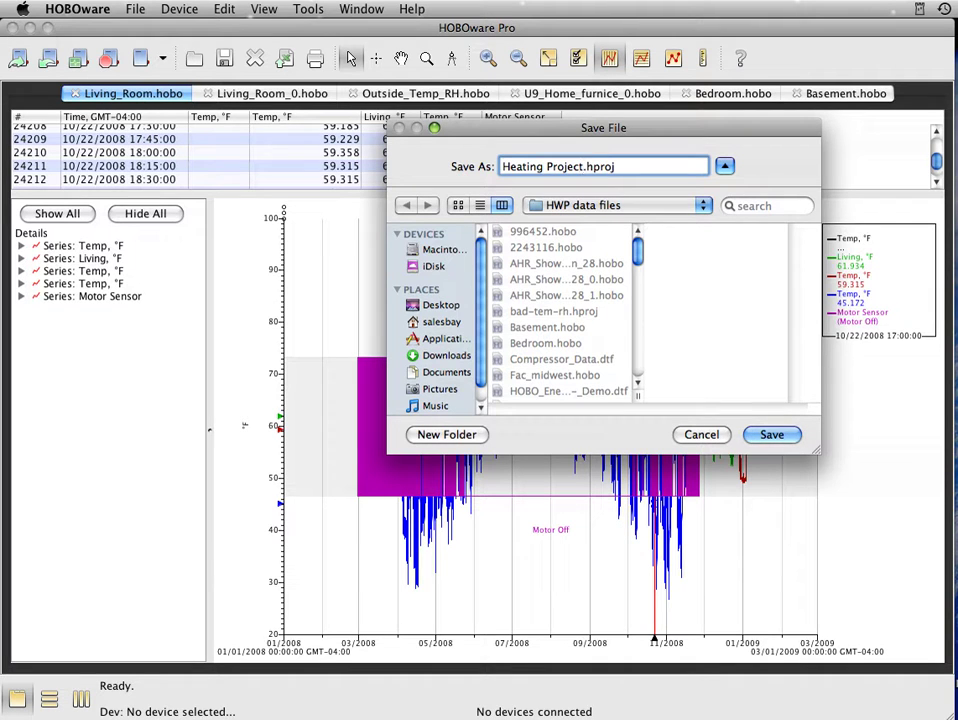
{"action": "key", "text": "Return"}
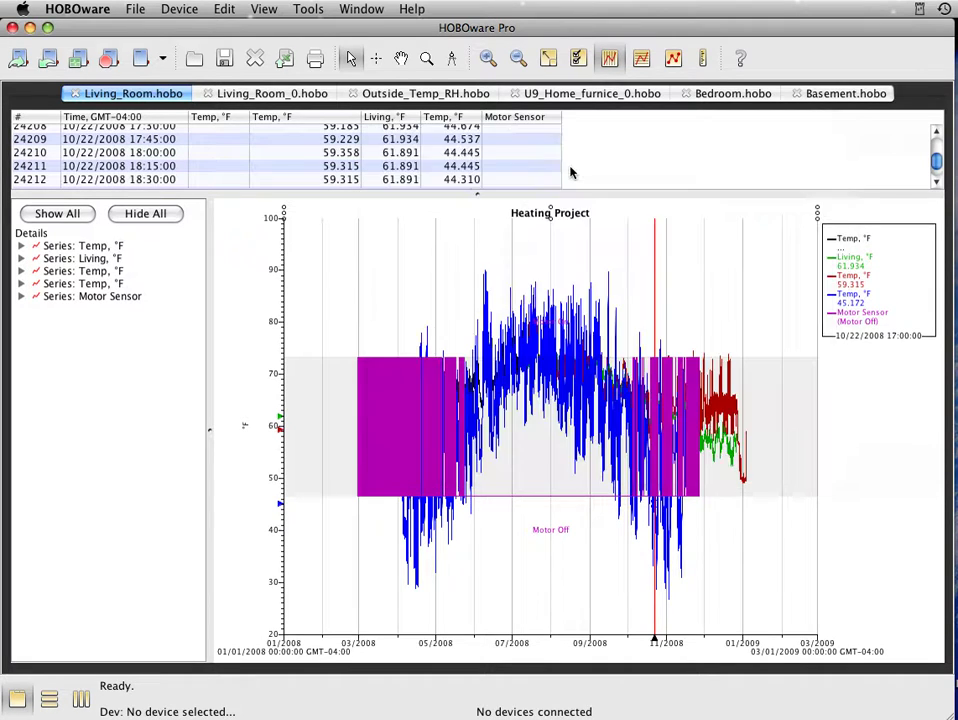